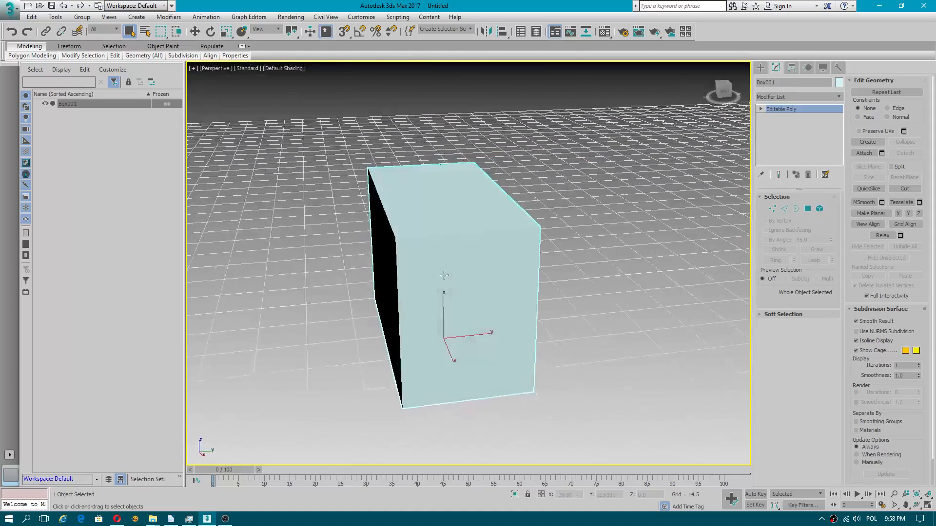
Step: Turn on edged-face display and select the polygon on the short end of the box
{"action": "middle_click_drag", "start_coordinate": [539, 243], "coordinate": [503, 235]}
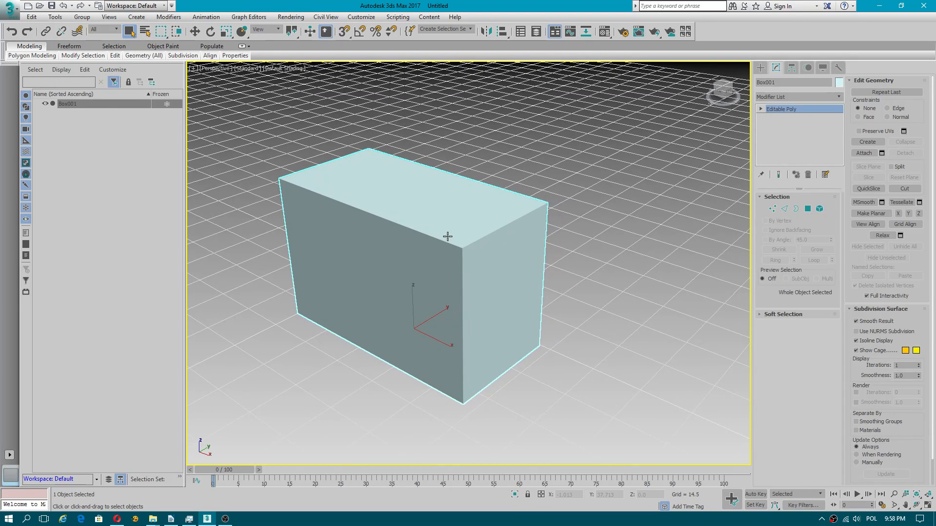
{"action": "key", "text": "F4"}
{"action": "left_click", "coordinate": [807, 209]}
{"action": "left_click", "coordinate": [517, 273]}
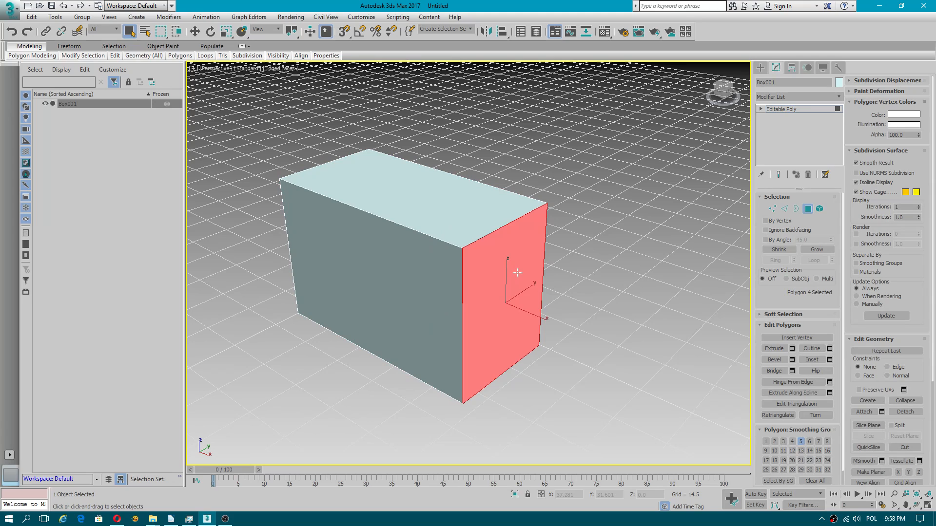
Step: Toggle selected-face shading so that the selected polygon is marked only by its outline
{"action": "key", "text": "F2"}
{"action": "key", "text": "F2"}
{"action": "key", "text": "F2"}
{"action": "key", "text": "F2"}
{"action": "key", "text": "F2"}
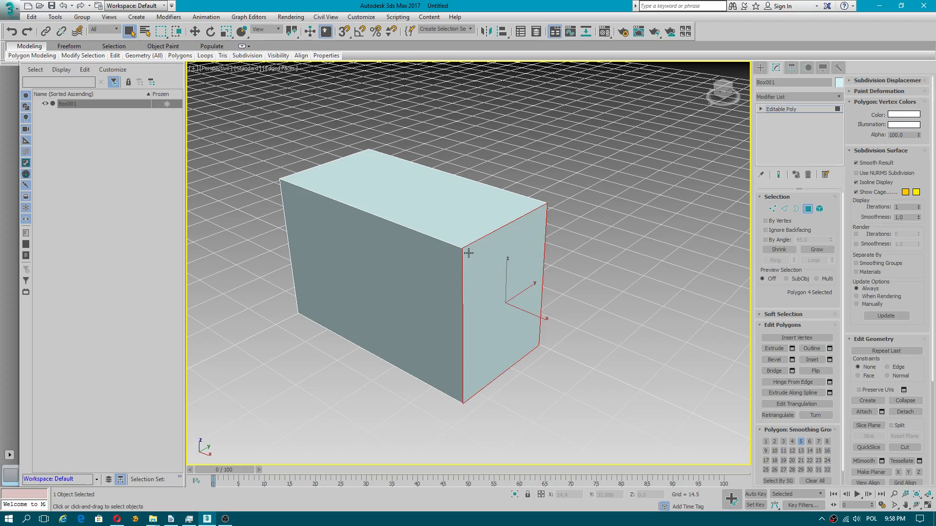
Step: Leave polygon editing on the box and activate the Move tool
{"action": "middle_click_drag", "start_coordinate": [521, 215], "coordinate": [410, 261], "text": "alt"}
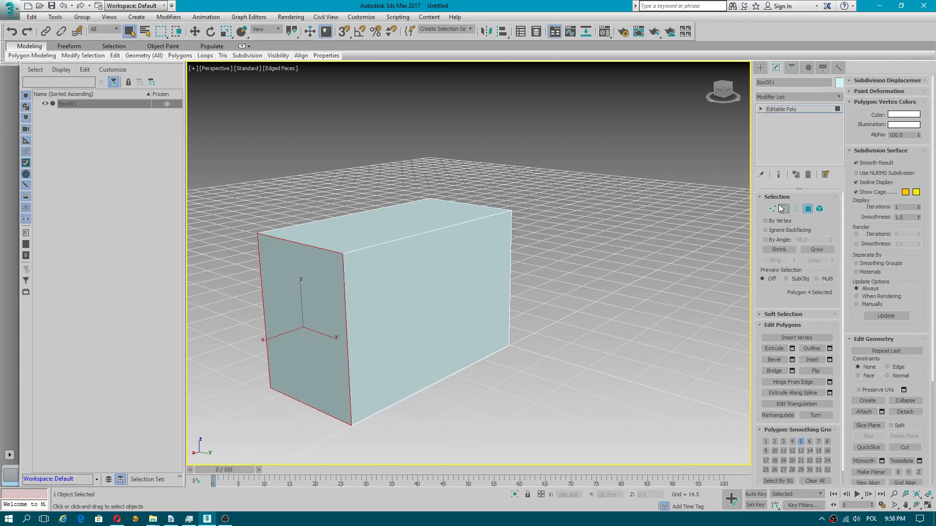
{"action": "left_click", "coordinate": [809, 210]}
{"action": "middle_click_drag", "start_coordinate": [318, 265], "coordinate": [492, 254], "text": "alt"}
{"action": "key", "text": "w"}
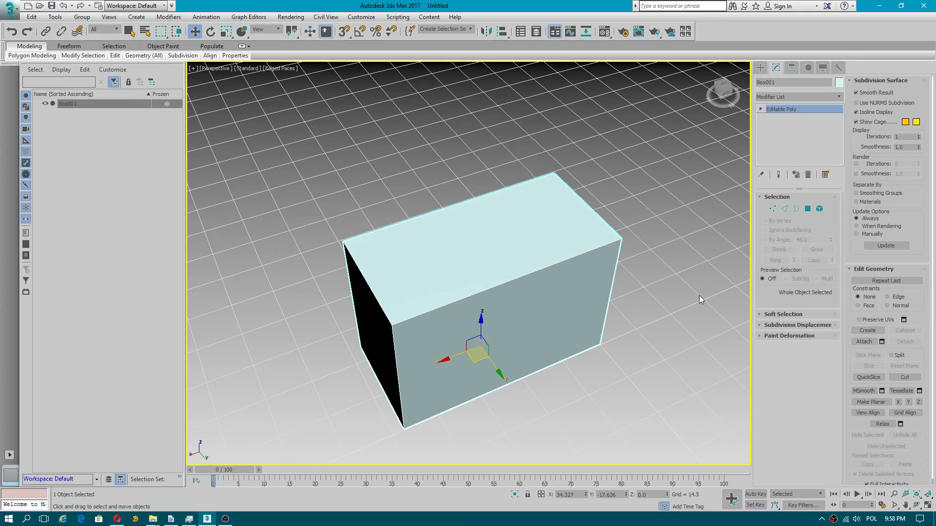
Step: Connect the ring of four lengthwise box edges with 2 segments and a pinch of 91
{"action": "middle_click_drag", "start_coordinate": [642, 232], "coordinate": [611, 228], "text": "alt"}
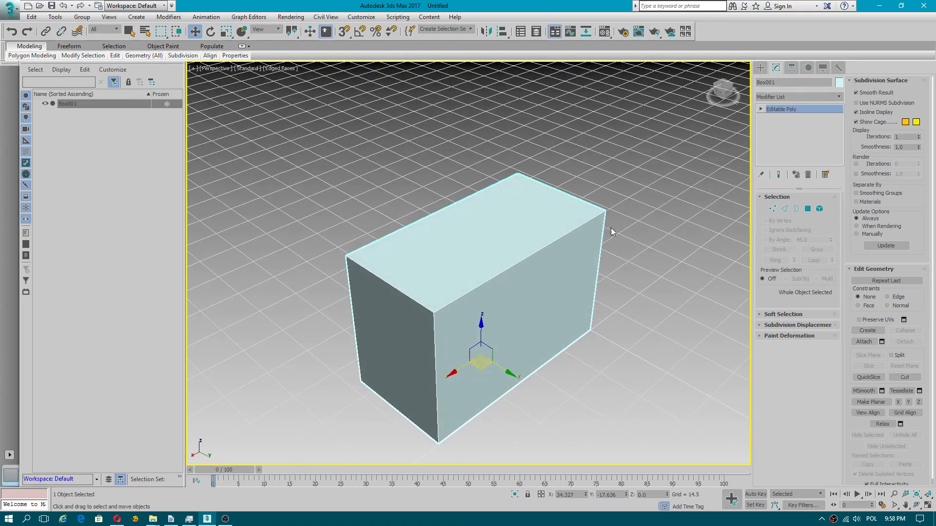
{"action": "middle_click_drag", "start_coordinate": [554, 400], "coordinate": [561, 391], "text": "alt"}
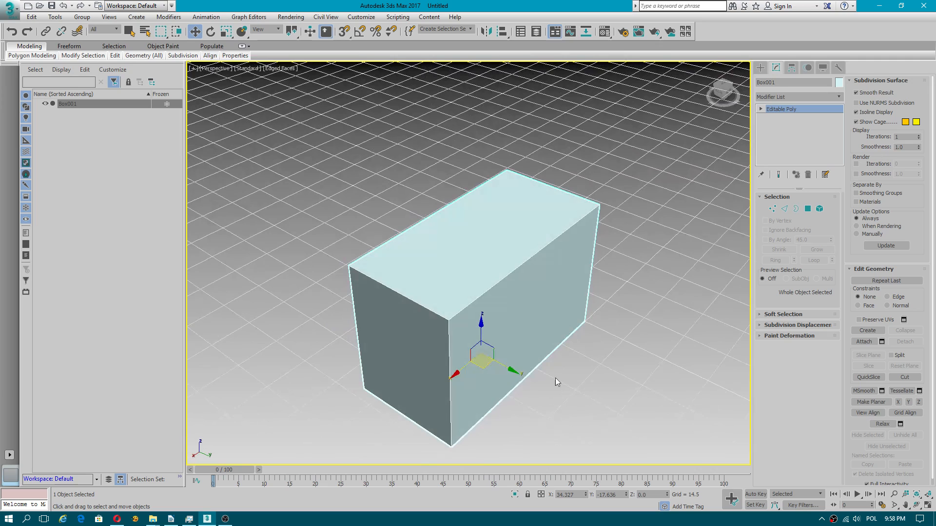
{"action": "scroll", "coordinate": [536, 370], "scroll_direction": "up", "scroll_amount": 3}
{"action": "middle_click_drag", "start_coordinate": [495, 336], "coordinate": [492, 258]}
{"action": "left_click", "coordinate": [784, 209]}
{"action": "left_click", "coordinate": [452, 256]}
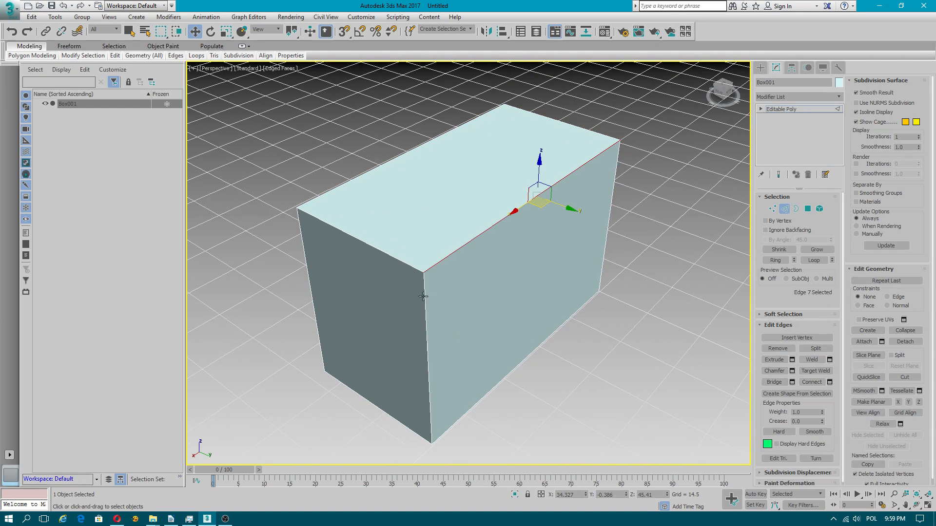
{"action": "left_click", "coordinate": [775, 261]}
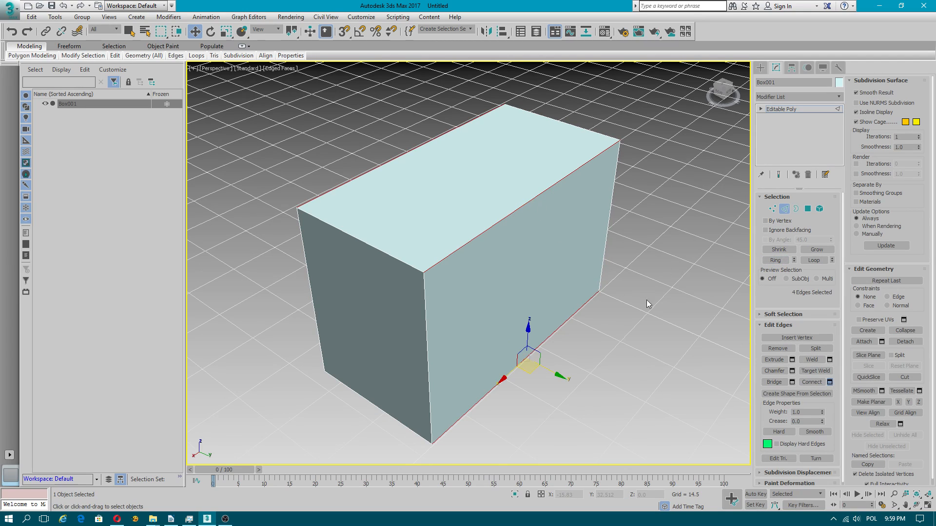
{"action": "left_click", "coordinate": [476, 268]}
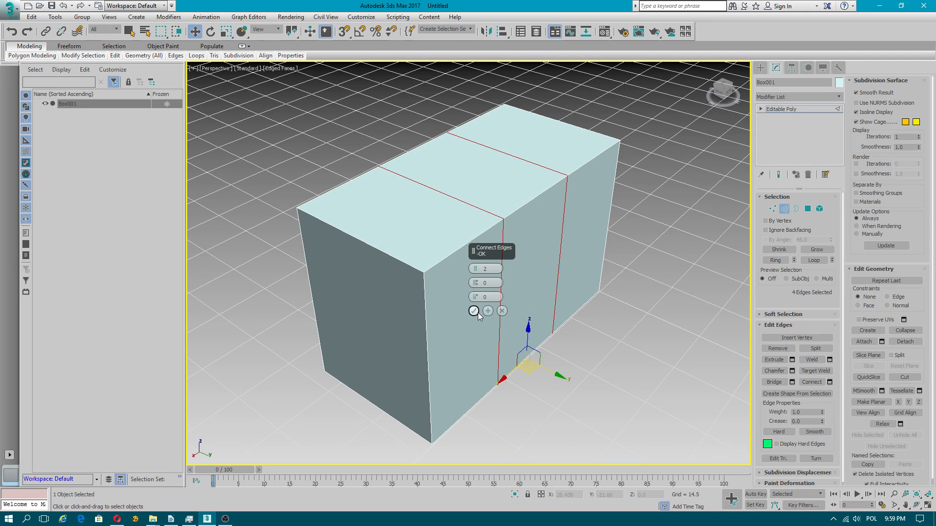
{"action": "left_click_drag", "start_coordinate": [476, 296], "coordinate": [842, 290]}
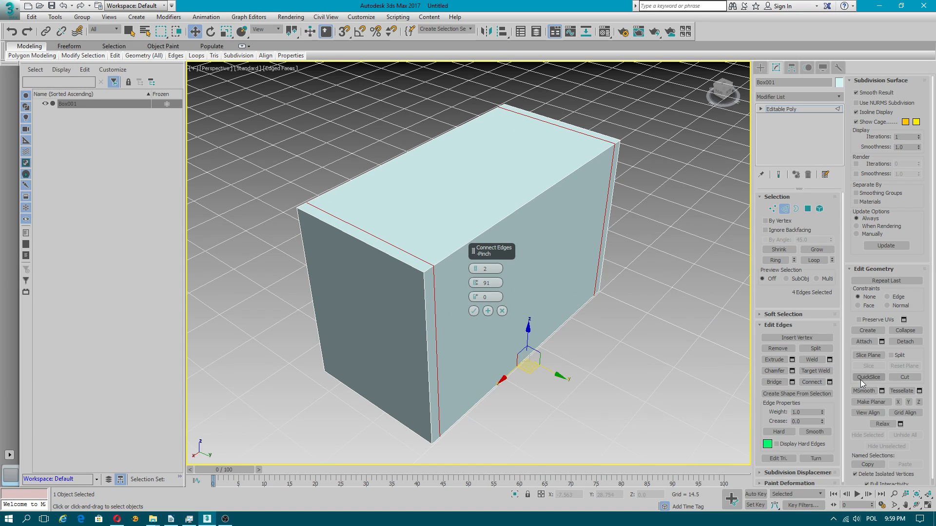
{"action": "left_click", "coordinate": [474, 311]}
Step: Connect the ring of edges running across the box's width with 2 segments and a pinch of 91
{"action": "left_click", "coordinate": [398, 261]}
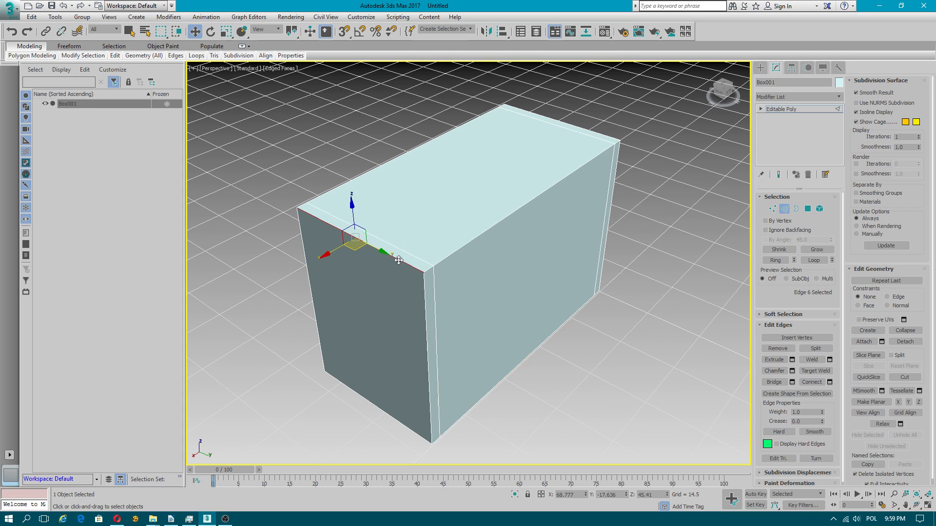
{"action": "left_click", "coordinate": [775, 261]}
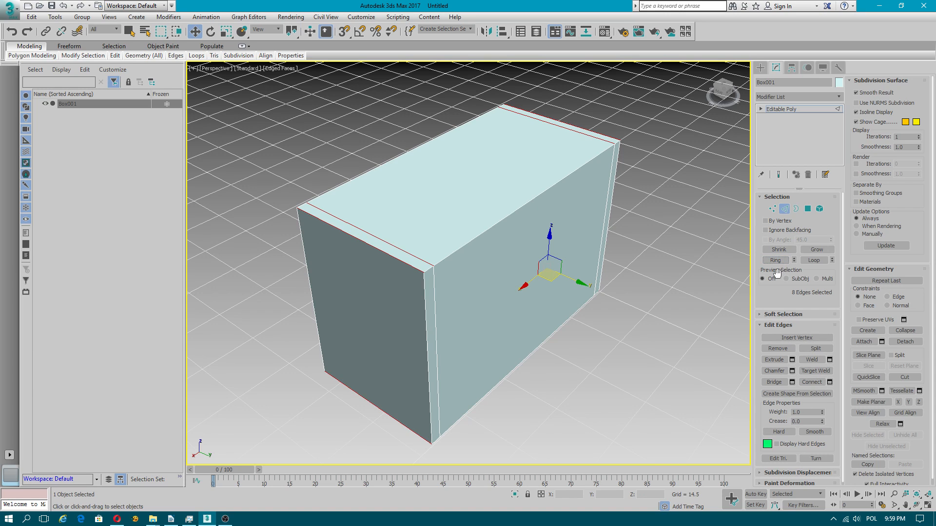
{"action": "left_click", "coordinate": [829, 382]}
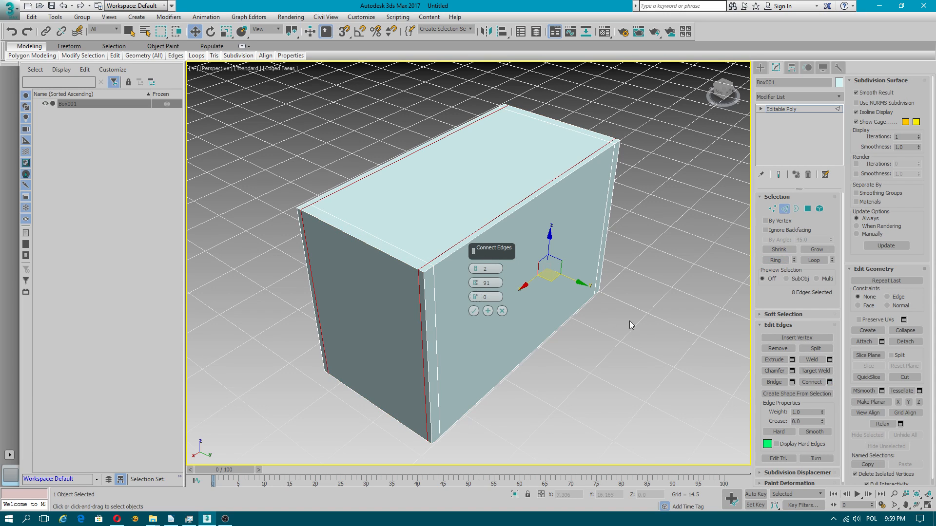
{"action": "left_click", "coordinate": [473, 311]}
Step: Connect the ring of vertical edges around the box, keeping the previous Connect Edges settings
{"action": "left_click", "coordinate": [425, 312]}
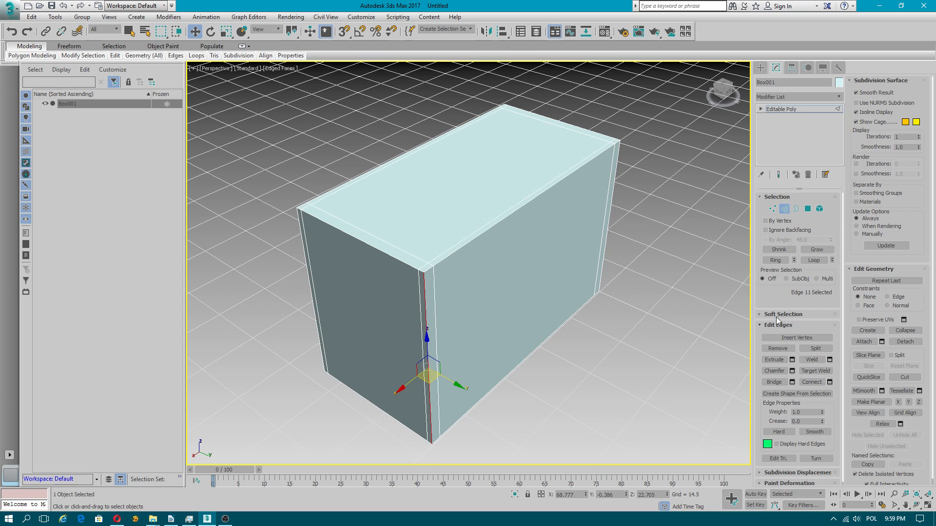
{"action": "left_click", "coordinate": [780, 262]}
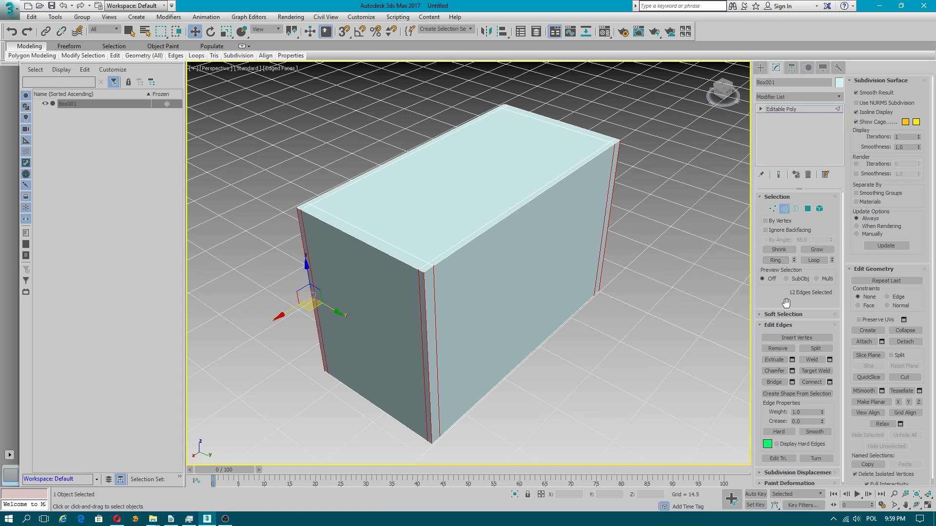
{"action": "left_click", "coordinate": [830, 382]}
{"action": "left_click", "coordinate": [473, 311]}
Step: Connect the ring of long lengthwise edges with 1 segment to add a loop around the middle of the box
{"action": "middle_click_drag", "start_coordinate": [472, 315], "coordinate": [662, 248], "text": "alt"}
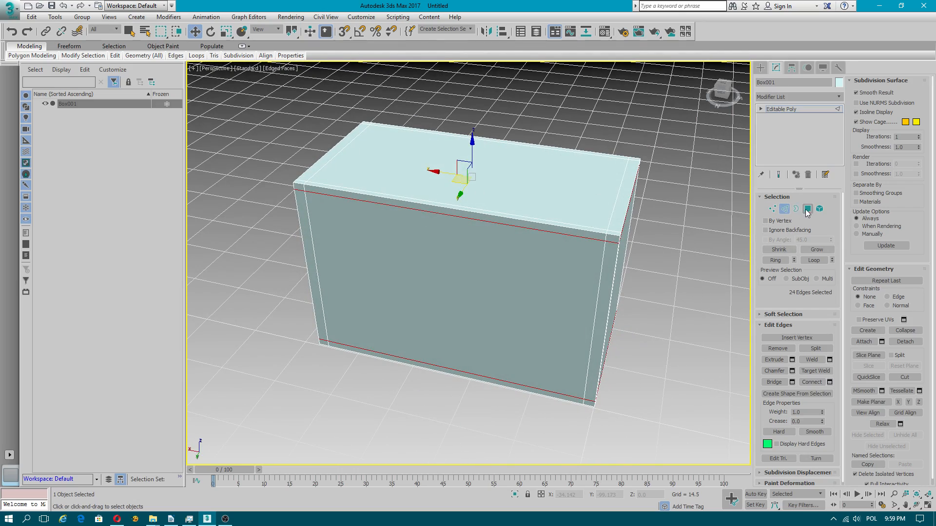
{"action": "left_click", "coordinate": [470, 219]}
{"action": "left_click", "coordinate": [775, 260]}
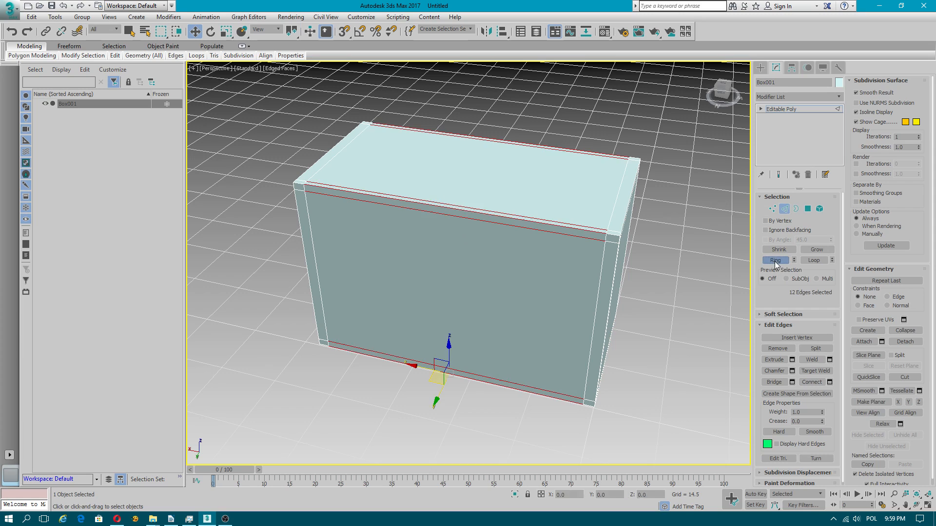
{"action": "left_click", "coordinate": [829, 382]}
{"action": "left_click", "coordinate": [475, 272]}
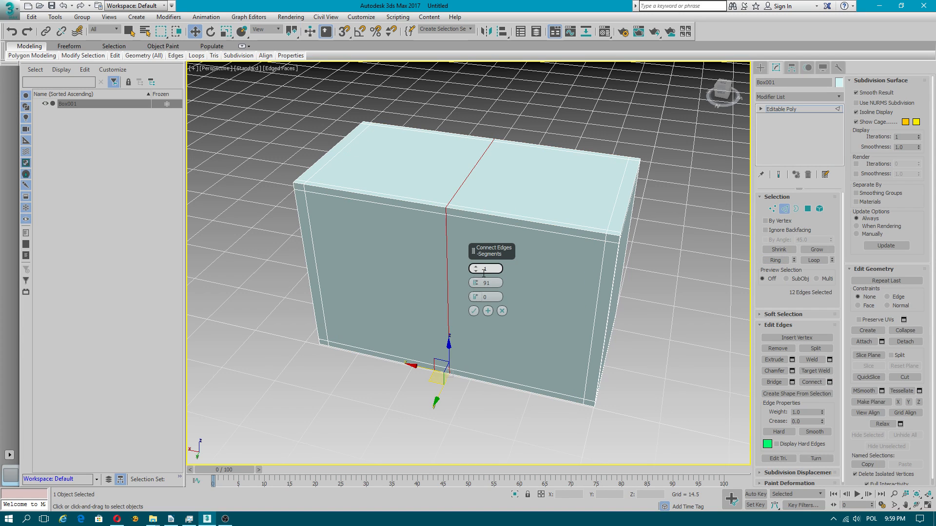
{"action": "left_click", "coordinate": [473, 311]}
Step: Connect the ring of widthwise edges with one segment to add a lengthwise center loop around the box
{"action": "middle_click_drag", "start_coordinate": [523, 182], "coordinate": [473, 205], "text": "alt"}
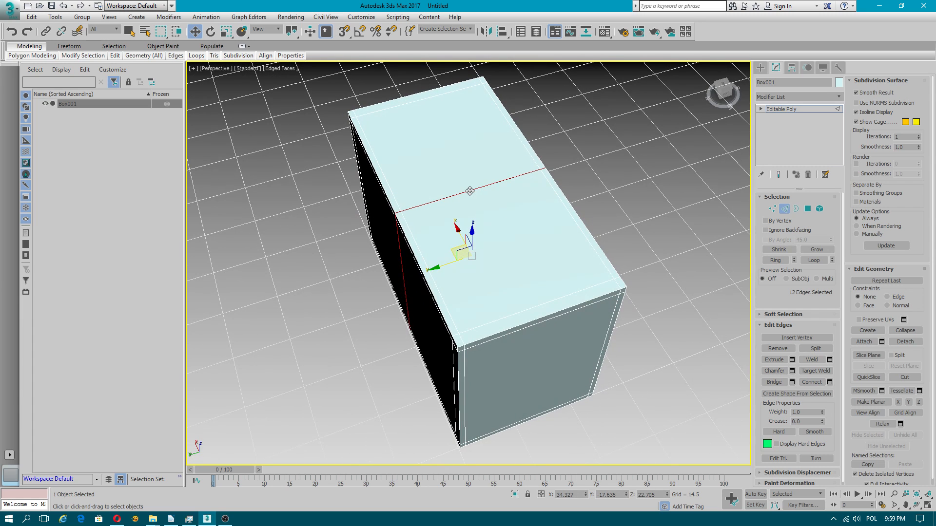
{"action": "left_click", "coordinate": [470, 191]}
{"action": "left_click", "coordinate": [774, 262]}
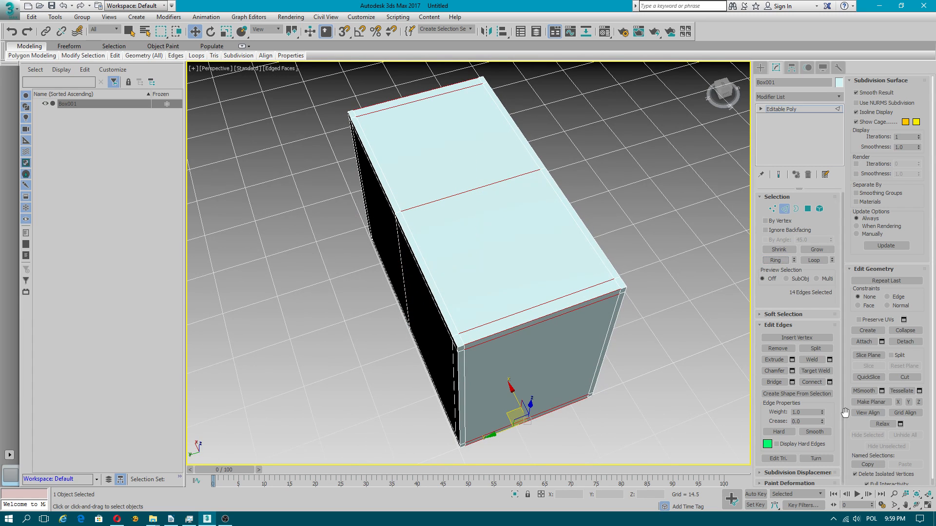
{"action": "left_click", "coordinate": [829, 382]}
{"action": "left_click", "coordinate": [473, 311]}
Step: Save the scene as "shavel part" in the "3ds max 2017 projects" folder on drive G:
{"action": "middle_click_drag", "start_coordinate": [473, 310], "coordinate": [462, 288], "text": "alt"}
{"action": "scroll", "coordinate": [410, 207], "scroll_direction": "up", "scroll_amount": 3}
{"action": "scroll", "coordinate": [516, 268], "scroll_direction": "down", "scroll_amount": 2}
{"action": "left_click", "coordinate": [11, 10]}
{"action": "left_click", "coordinate": [32, 122]}
{"action": "left_click", "coordinate": [43, 163]}
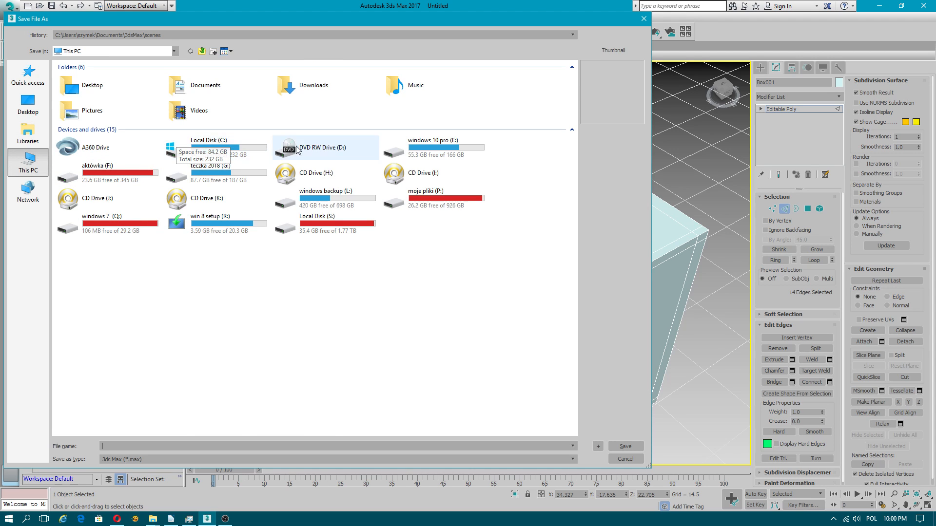
{"action": "double_click", "coordinate": [203, 171]}
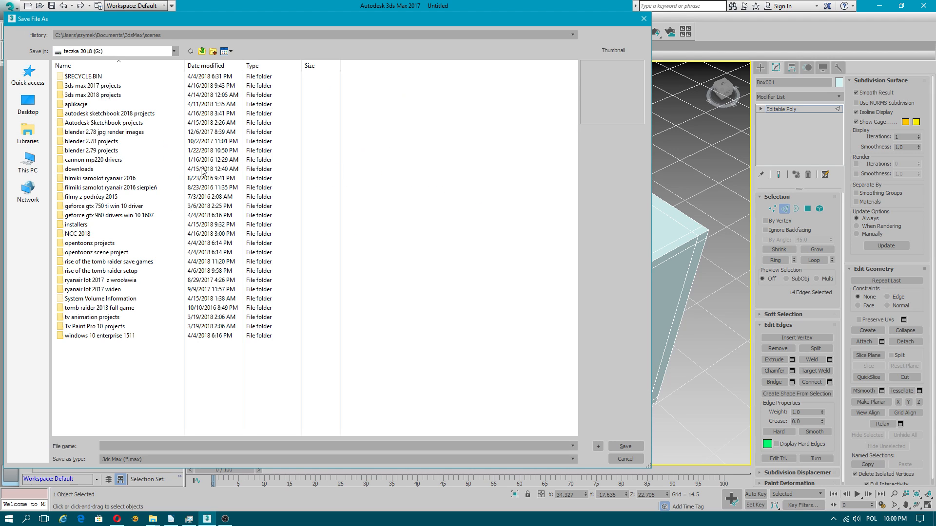
{"action": "double_click", "coordinate": [93, 86]}
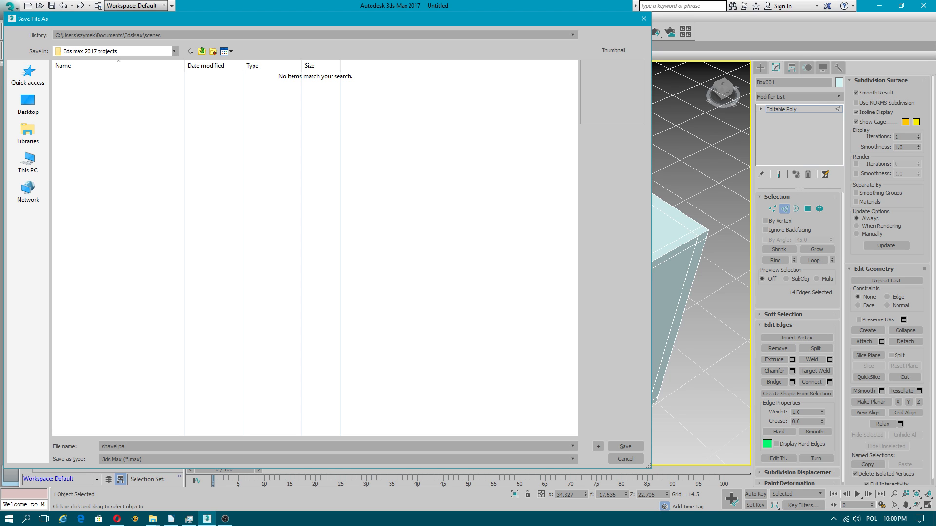
{"action": "left_click", "coordinate": [626, 447]}
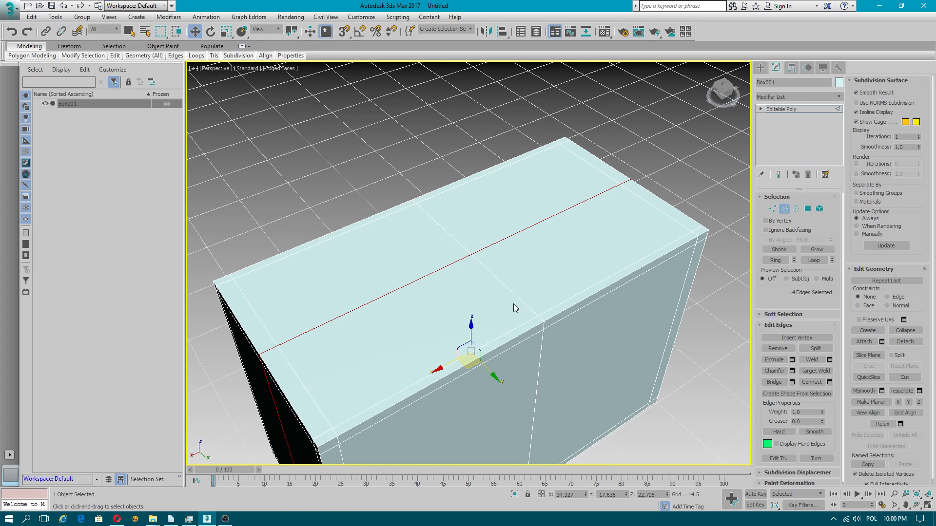
{"action": "middle_click_drag", "start_coordinate": [476, 253], "coordinate": [490, 318], "text": "alt"}
{"action": "scroll", "coordinate": [517, 287], "scroll_direction": "down", "scroll_amount": 5}
{"action": "scroll", "coordinate": [467, 289], "scroll_direction": "up", "scroll_amount": 2}
{"action": "mouse_move", "coordinate": [467, 289]}
{"action": "middle_mouse_down", "text": "alt"}
{"action": "mouse_move", "coordinate": [504, 225]}
{"action": "mouse_move", "coordinate": [553, 229]}
{"action": "mouse_move", "coordinate": [532, 255]}
{"action": "mouse_move", "coordinate": [471, 217]}
{"action": "mouse_move", "coordinate": [447, 273]}
{"action": "mouse_move", "coordinate": [476, 253]}
{"action": "mouse_move", "coordinate": [466, 274]}
{"action": "mouse_move", "coordinate": [485, 230]}
{"action": "mouse_move", "coordinate": [454, 288]}
{"action": "middle_mouse_up", "text": "alt"}
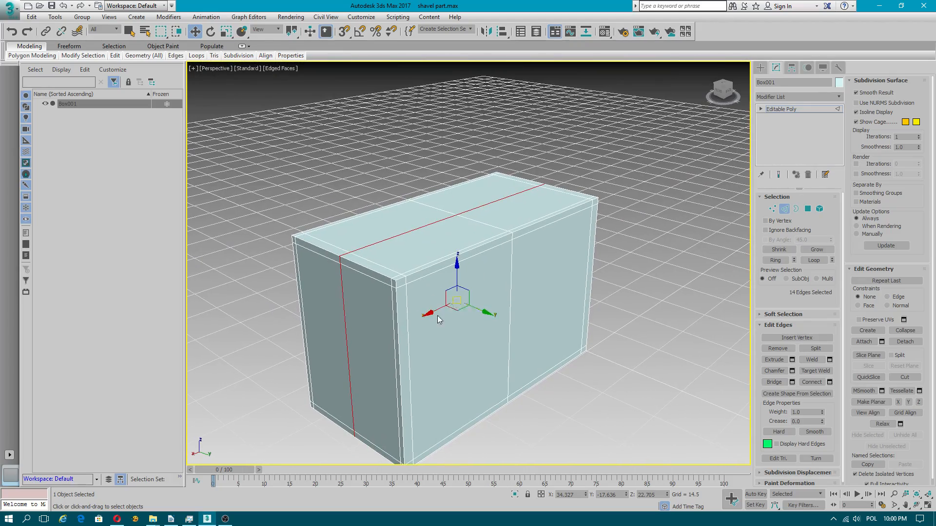
{"action": "middle_click_drag", "start_coordinate": [484, 247], "coordinate": [462, 228], "text": "alt"}
{"action": "scroll", "coordinate": [456, 256], "scroll_direction": "up", "scroll_amount": 3}
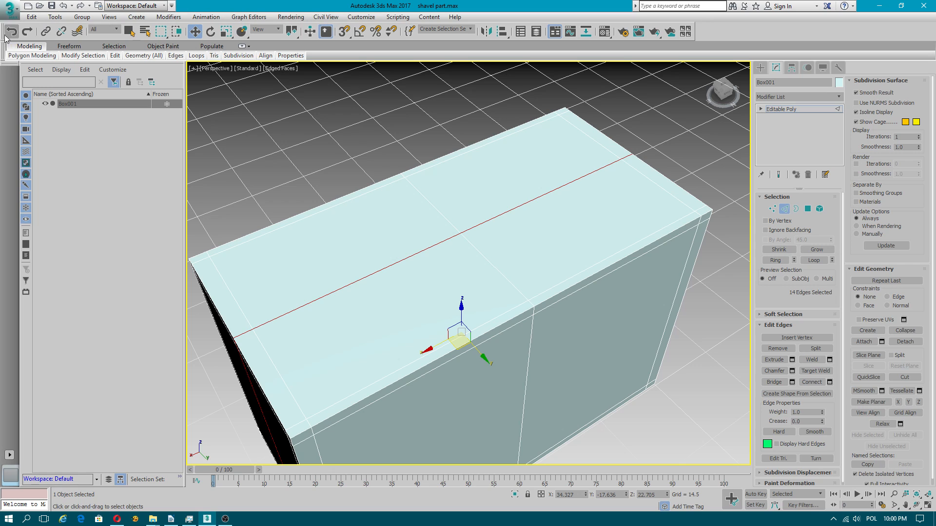
Step: Review the file-handling and Auto Backup options in the Preference Settings, and close the dialog
{"action": "left_click", "coordinate": [33, 17]}
{"action": "mouse_move", "coordinate": [55, 17]}
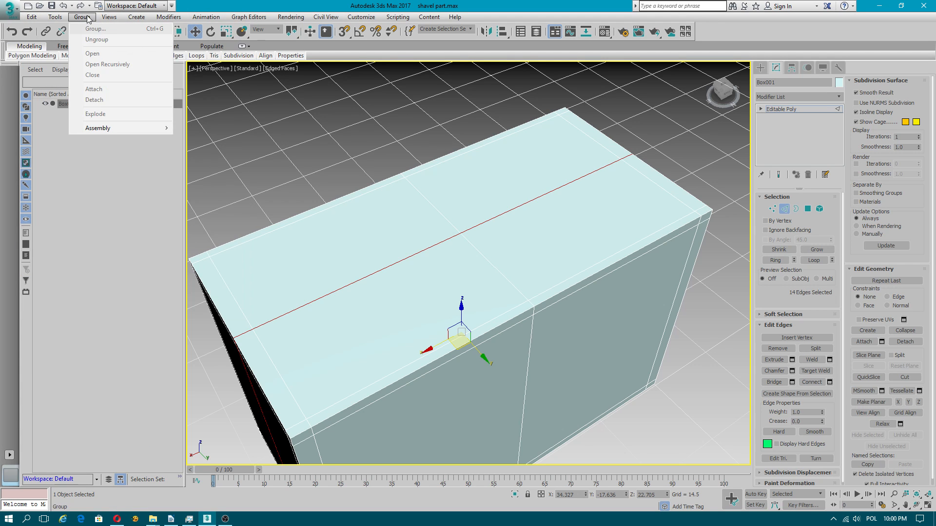
{"action": "mouse_move", "coordinate": [374, 19]}
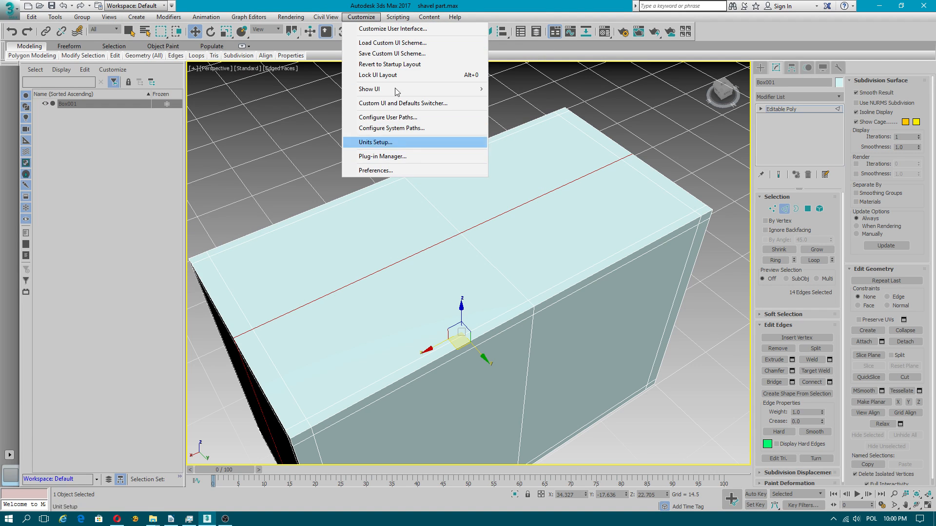
{"action": "left_click", "coordinate": [378, 170]}
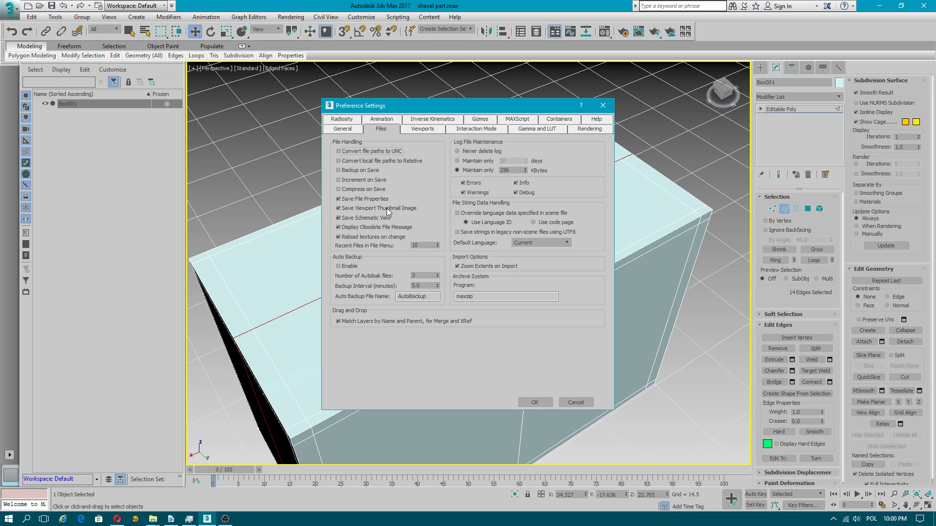
{"action": "left_click", "coordinate": [603, 105]}
Step: Examine the box's top face and its crossing center edges from above
{"action": "middle_click_drag", "start_coordinate": [488, 229], "coordinate": [214, 107], "text": "alt"}
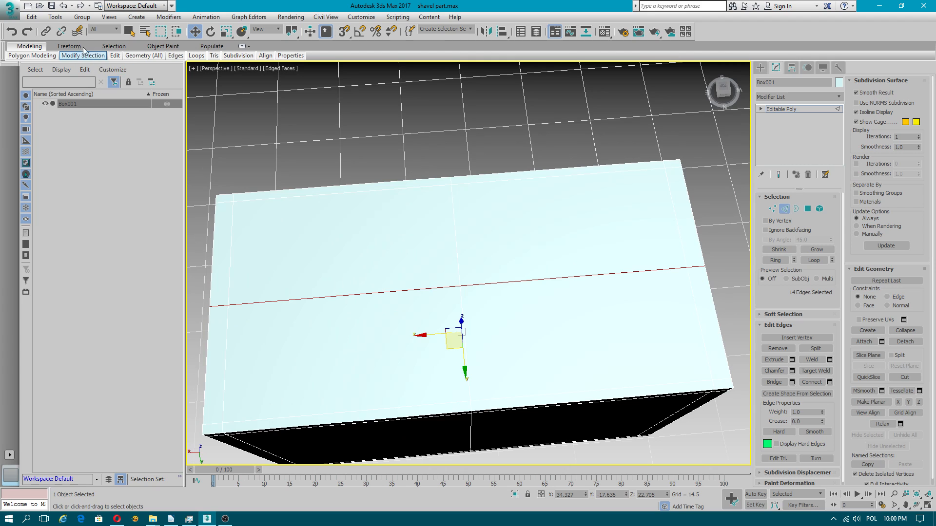
{"action": "middle_click_drag", "start_coordinate": [380, 244], "coordinate": [416, 228]}
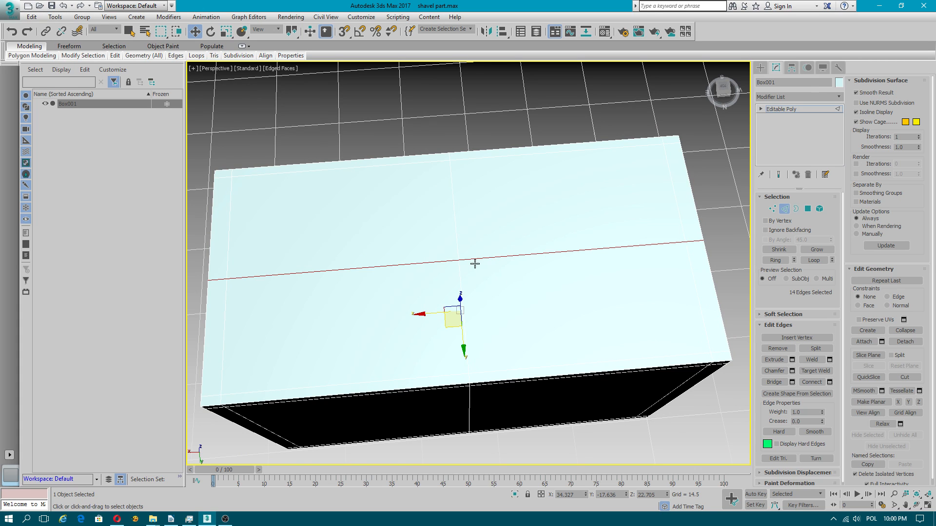
{"action": "middle_click_drag", "start_coordinate": [493, 325], "coordinate": [489, 308], "text": "alt"}
{"action": "middle_click_drag", "start_coordinate": [469, 265], "coordinate": [465, 321]}
{"action": "scroll", "coordinate": [483, 264], "scroll_direction": "up", "scroll_amount": 2}
{"action": "scroll", "coordinate": [478, 284], "scroll_direction": "down", "scroll_amount": 3}
{"action": "scroll", "coordinate": [478, 284], "scroll_direction": "up", "scroll_amount": 1}
{"action": "scroll", "coordinate": [468, 357], "scroll_direction": "up", "scroll_amount": 3}
{"action": "scroll", "coordinate": [514, 337], "scroll_direction": "down", "scroll_amount": 3}
{"action": "scroll", "coordinate": [490, 320], "scroll_direction": "up", "scroll_amount": 3}
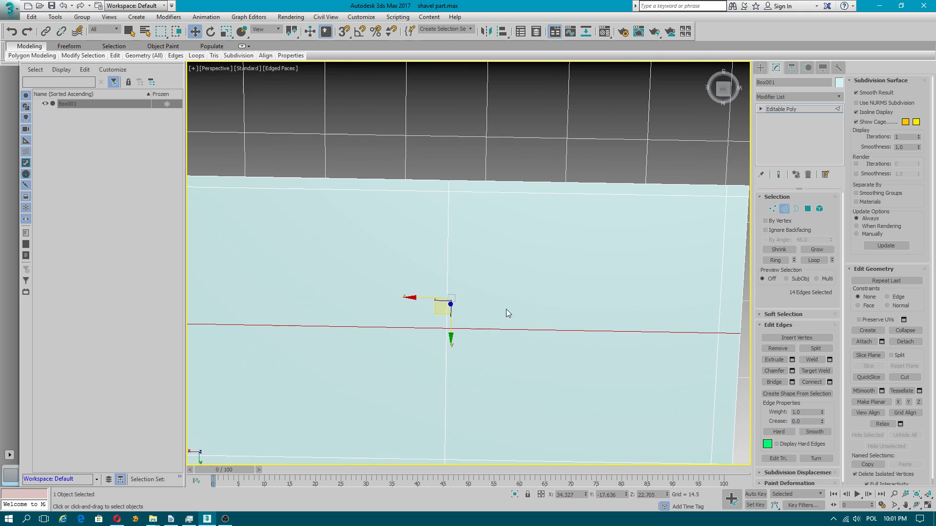
Step: Switch the box to vertex-level editing with the whole top face in view
{"action": "left_click", "coordinate": [772, 209]}
{"action": "scroll", "coordinate": [543, 309], "scroll_direction": "down", "scroll_amount": 3}
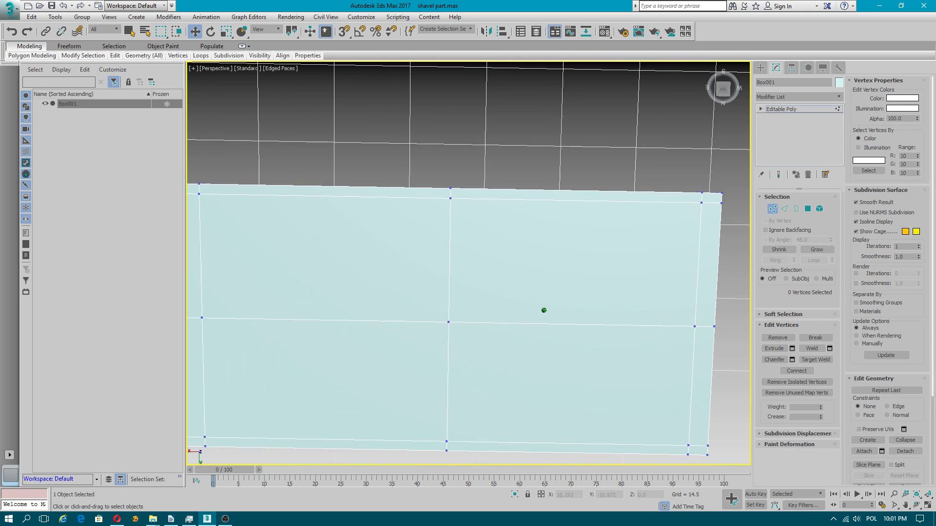
{"action": "middle_click_drag", "start_coordinate": [548, 301], "coordinate": [550, 279]}
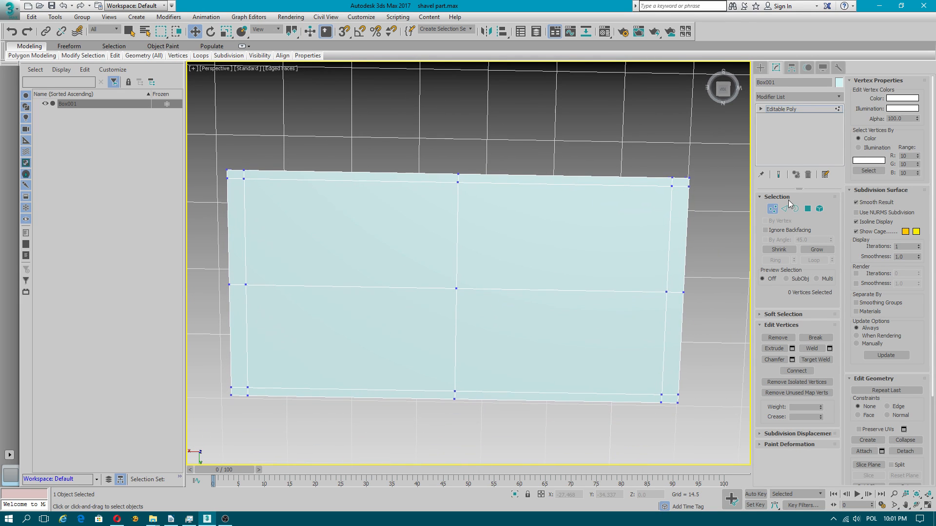
Step: Turn on Ignore Backfacing and select the vertex at the center of the box's top face
{"action": "left_click", "coordinate": [456, 289]}
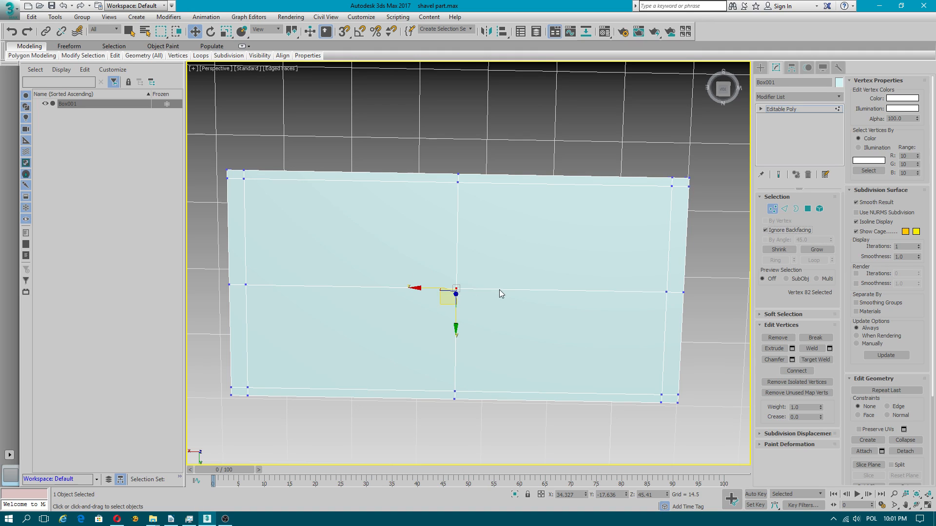
{"action": "middle_click_drag", "start_coordinate": [527, 355], "coordinate": [495, 213], "text": "alt"}
{"action": "scroll", "coordinate": [495, 213], "scroll_direction": "down", "scroll_amount": 5}
{"action": "middle_click_drag", "start_coordinate": [517, 250], "coordinate": [454, 393], "text": "alt"}
{"action": "scroll", "coordinate": [484, 294], "scroll_direction": "up", "scroll_amount": 4}
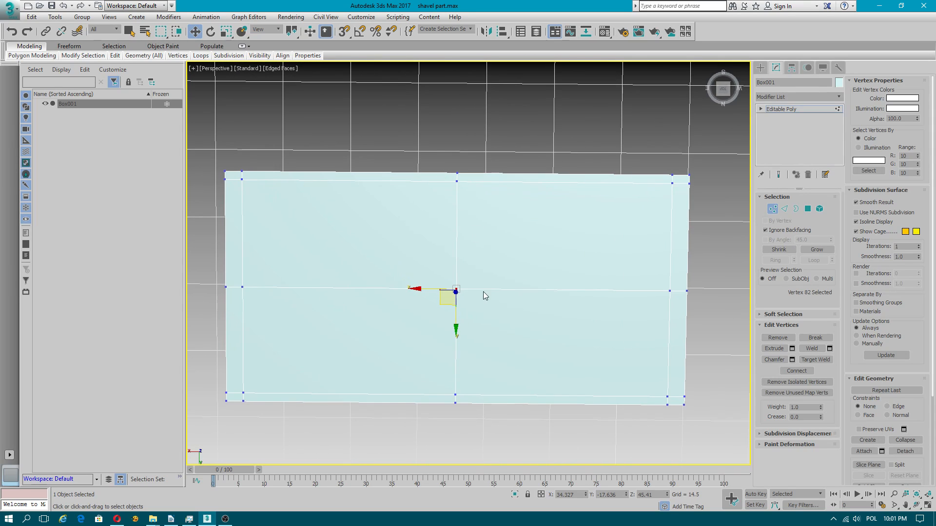
{"action": "middle_click_drag", "start_coordinate": [484, 291], "coordinate": [485, 305]}
{"action": "scroll", "coordinate": [474, 309], "scroll_direction": "up", "scroll_amount": 3}
{"action": "scroll", "coordinate": [474, 315], "scroll_direction": "down", "scroll_amount": 6}
{"action": "right_click", "coordinate": [467, 122]}
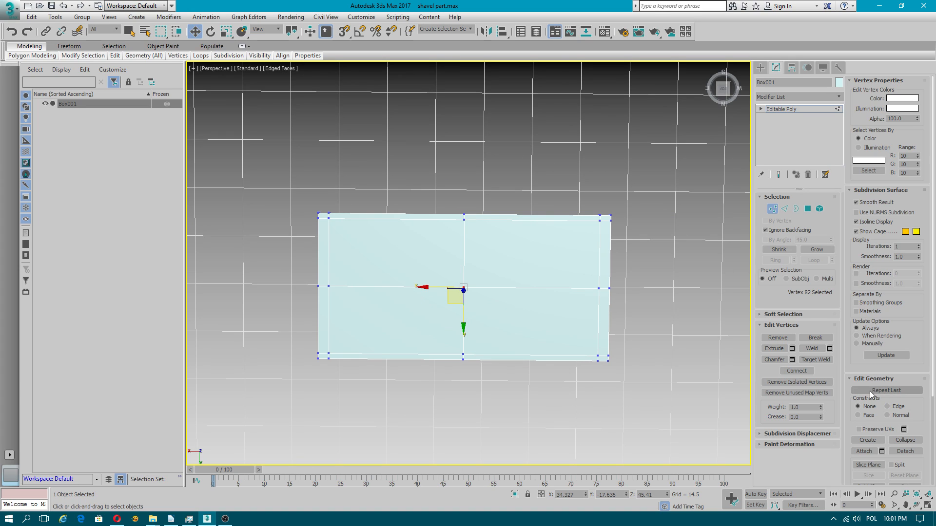
Step: Cut three connected diagonal edges around the top face's center vertex, joining points on the crossing center edges, and finish at vertex level
{"action": "scroll", "coordinate": [897, 328], "scroll_direction": "down", "scroll_amount": 5}
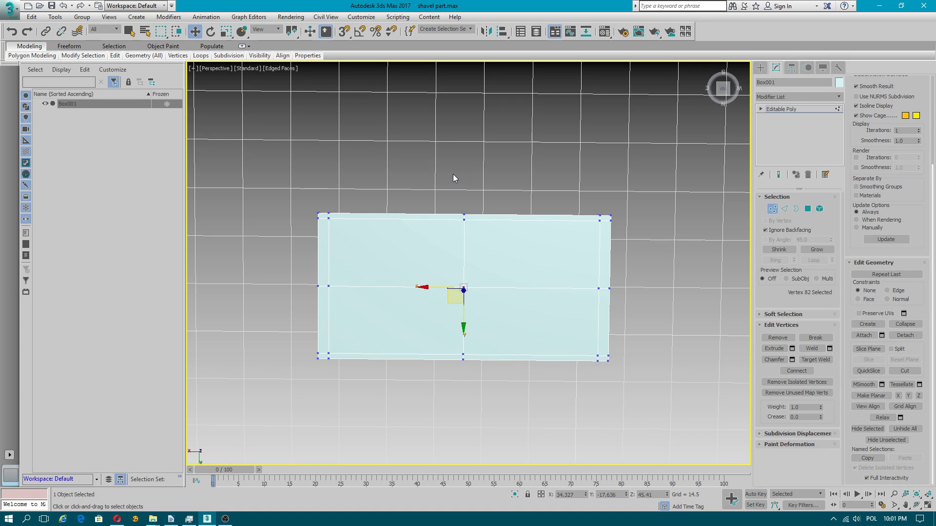
{"action": "right_click", "coordinate": [364, 150]}
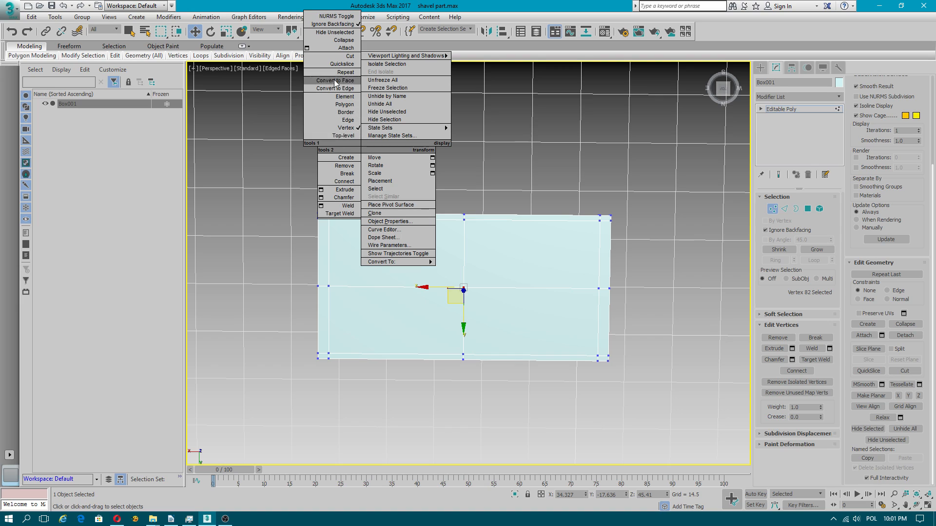
{"action": "left_click", "coordinate": [342, 57]}
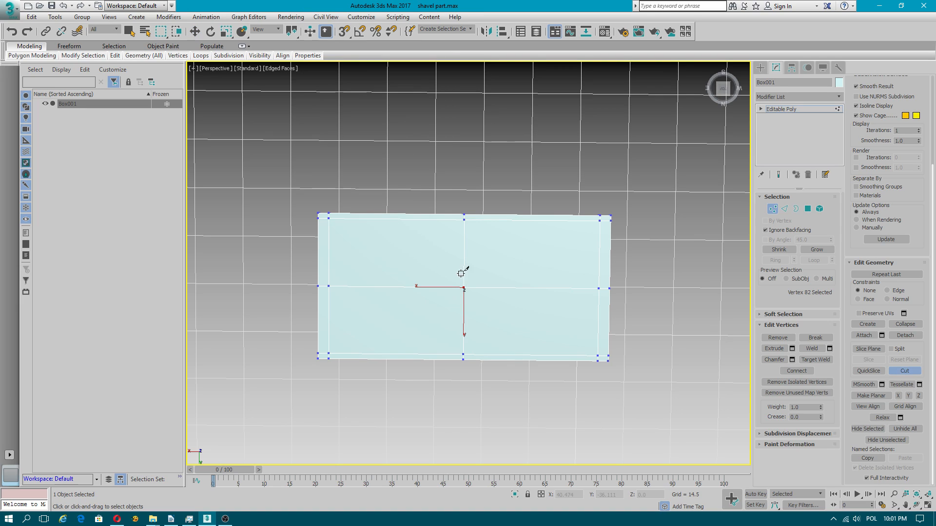
{"action": "scroll", "coordinate": [434, 287], "scroll_direction": "up", "scroll_amount": 2}
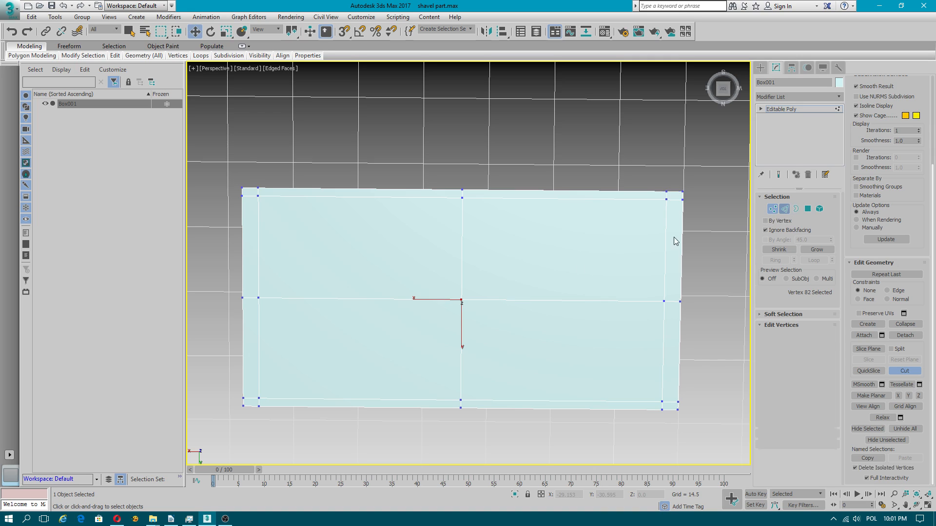
{"action": "left_click", "coordinate": [783, 209]}
{"action": "left_click", "coordinate": [462, 248]}
{"action": "left_click", "coordinate": [539, 301]}
{"action": "left_click", "coordinate": [539, 301]}
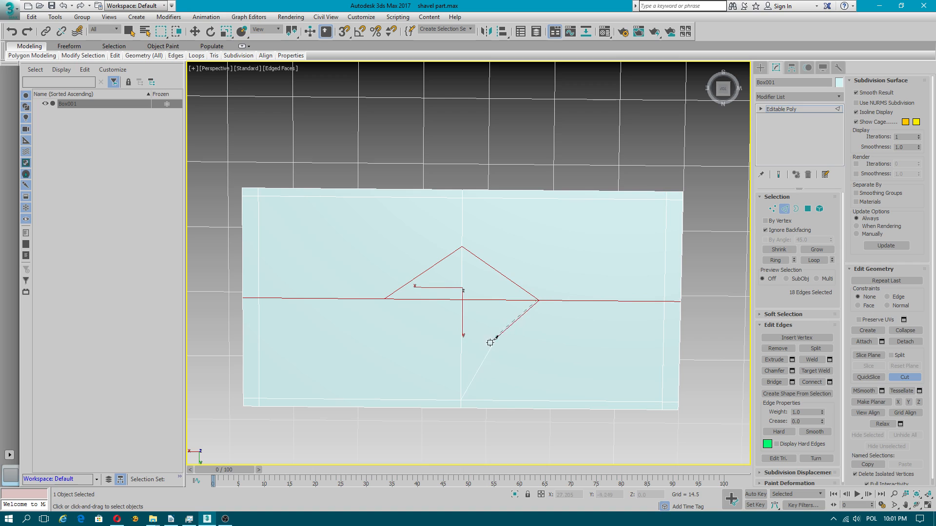
{"action": "left_click", "coordinate": [461, 360]}
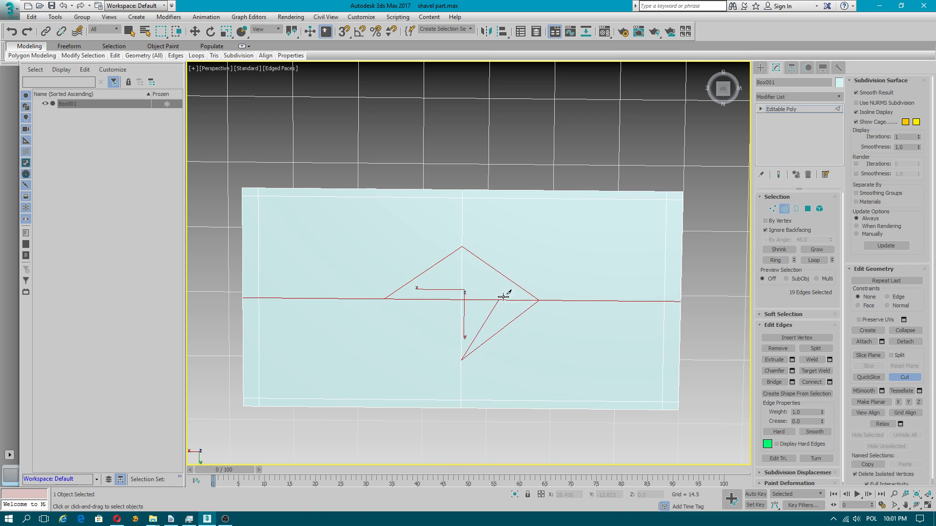
{"action": "left_click", "coordinate": [772, 209]}
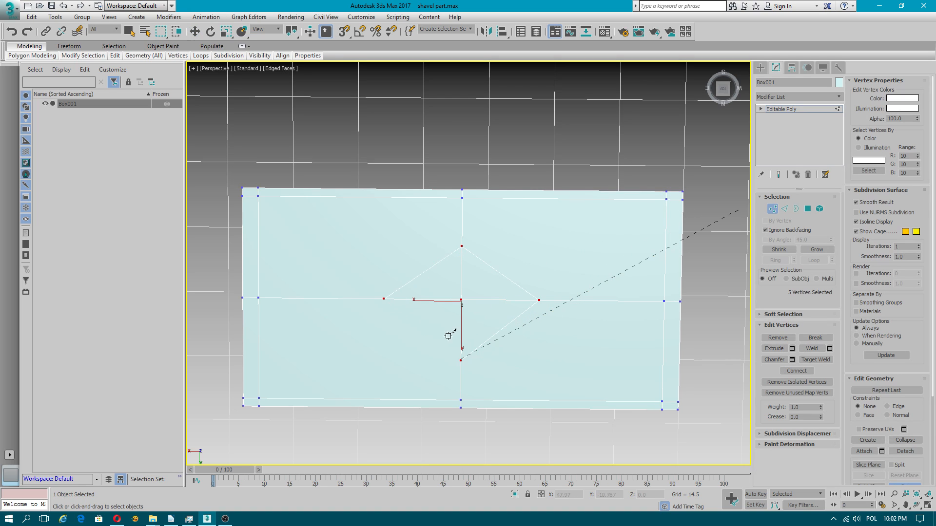
{"action": "left_click", "coordinate": [644, 229]}
{"action": "scroll", "coordinate": [591, 278], "scroll_direction": "down", "scroll_amount": 5}
{"action": "scroll", "coordinate": [575, 276], "scroll_direction": "up", "scroll_amount": 3}
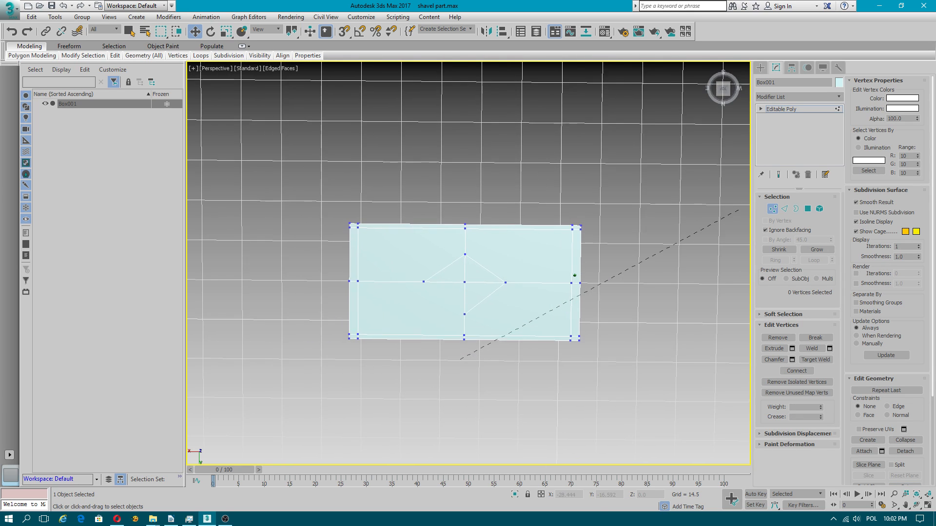
Step: Clear the leftover dashed cut line by restoring and re-maximizing the program window, and return the box to vertex-level editing
{"action": "left_click", "coordinate": [772, 209]}
{"action": "middle_click_drag", "start_coordinate": [547, 290], "coordinate": [670, 280], "text": "alt"}
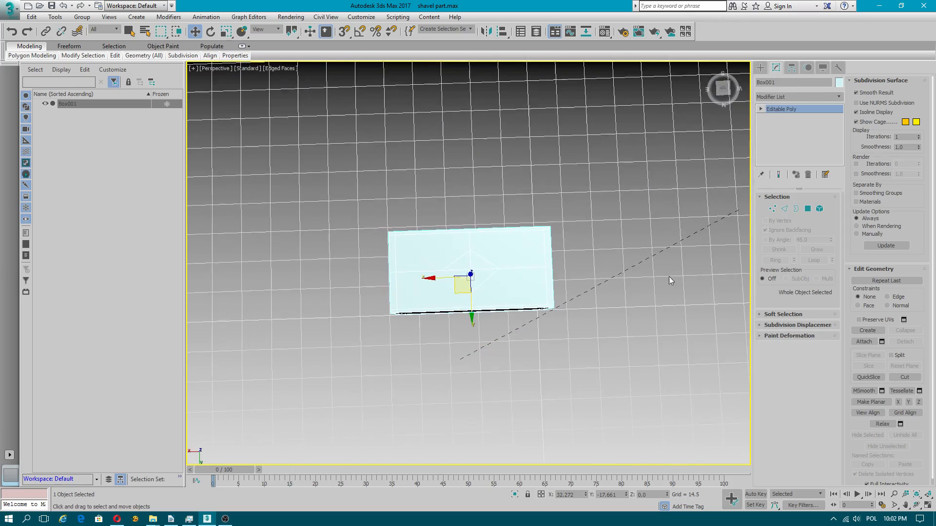
{"action": "left_click", "coordinate": [901, 7]}
{"action": "left_click", "coordinate": [403, 59]}
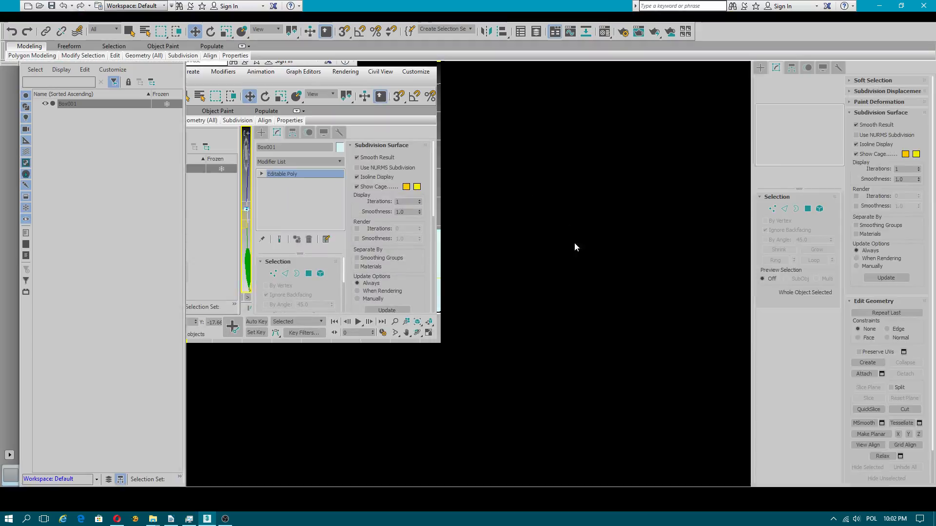
{"action": "middle_click_drag", "start_coordinate": [635, 309], "coordinate": [619, 332], "text": "alt"}
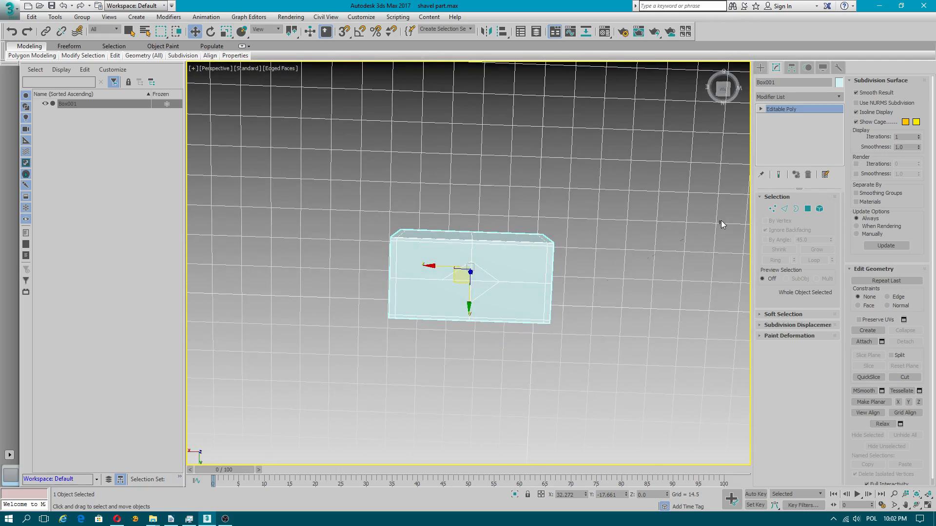
{"action": "left_click", "coordinate": [711, 235]}
{"action": "left_click", "coordinate": [435, 288]}
{"action": "scroll", "coordinate": [482, 343], "scroll_direction": "up", "scroll_amount": 4}
{"action": "middle_click_drag", "start_coordinate": [490, 360], "coordinate": [513, 312], "text": "alt"}
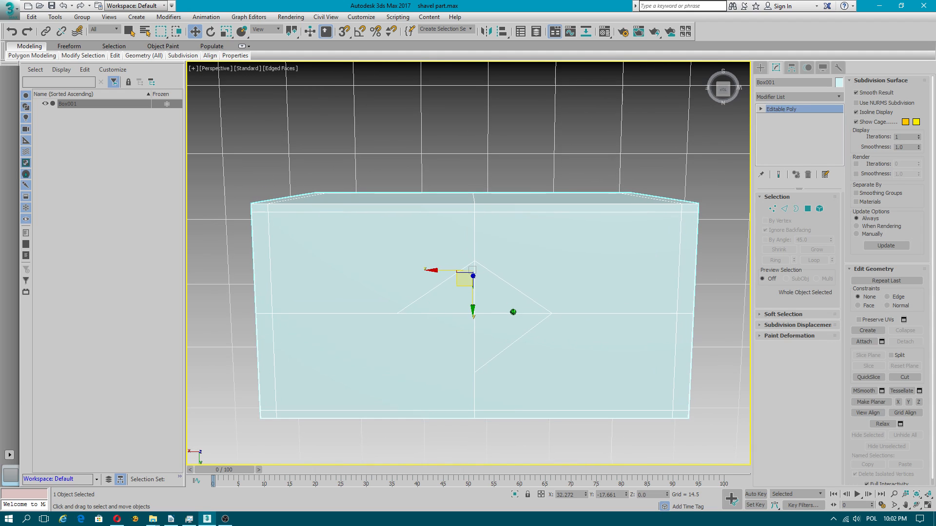
{"action": "left_click", "coordinate": [773, 208]}
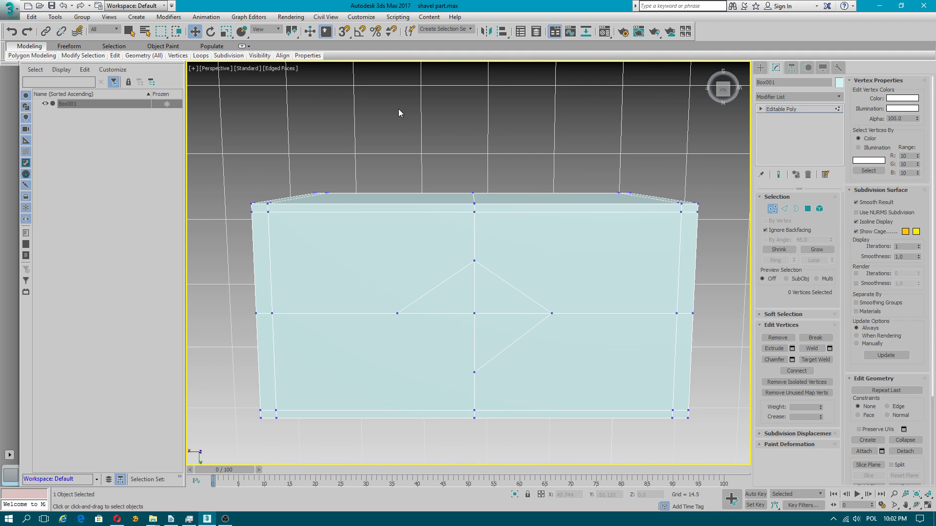
Step: Review the available display drivers in the viewport preferences and dismiss the driver selection without choosing another one
{"action": "left_click", "coordinate": [361, 17]}
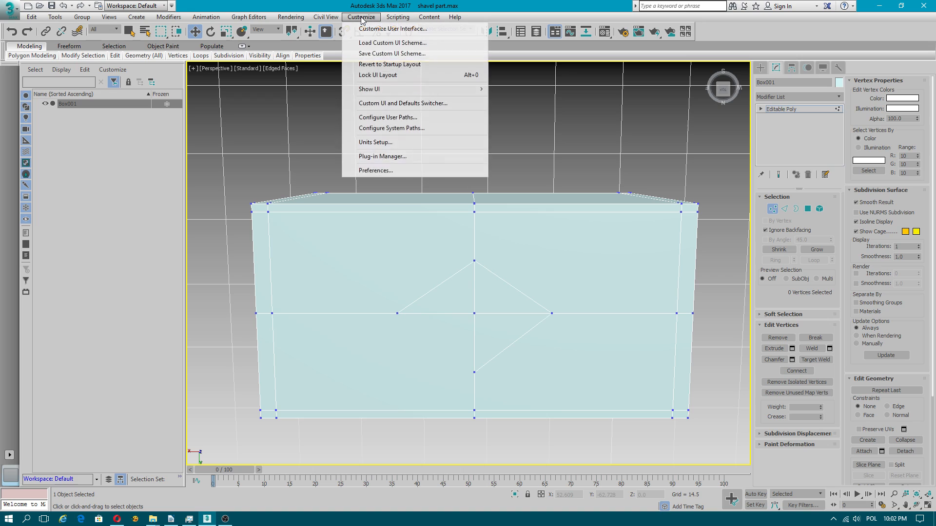
{"action": "left_click", "coordinate": [380, 171]}
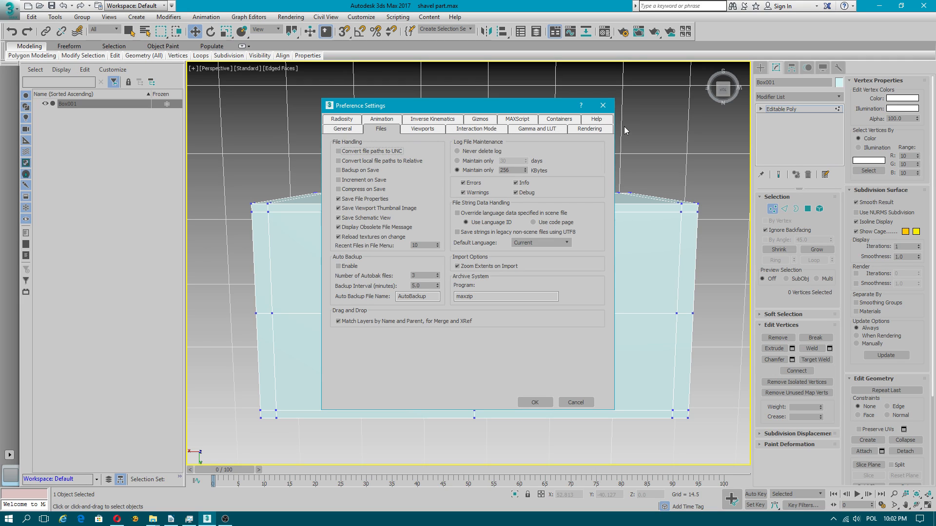
{"action": "left_click", "coordinate": [427, 135]}
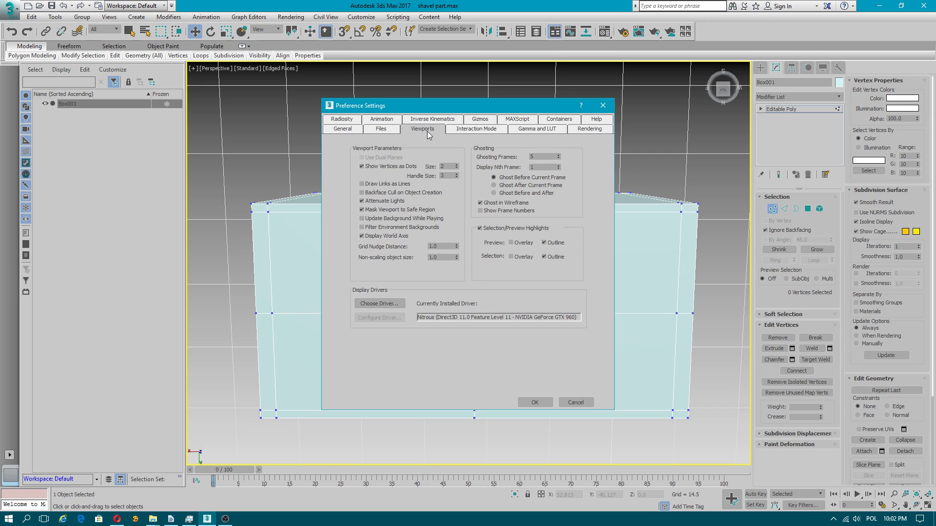
{"action": "left_click", "coordinate": [388, 307]}
{"action": "left_click", "coordinate": [509, 240]}
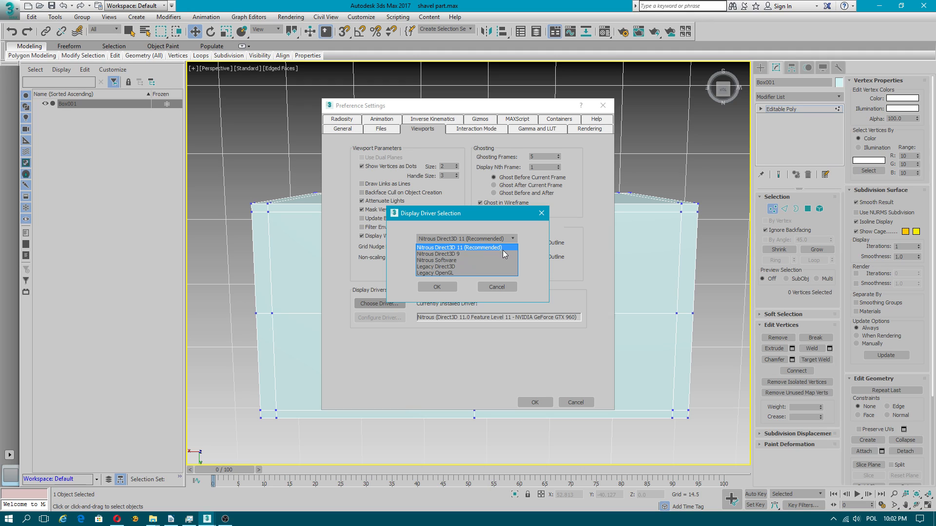
{"action": "left_click", "coordinate": [541, 216]}
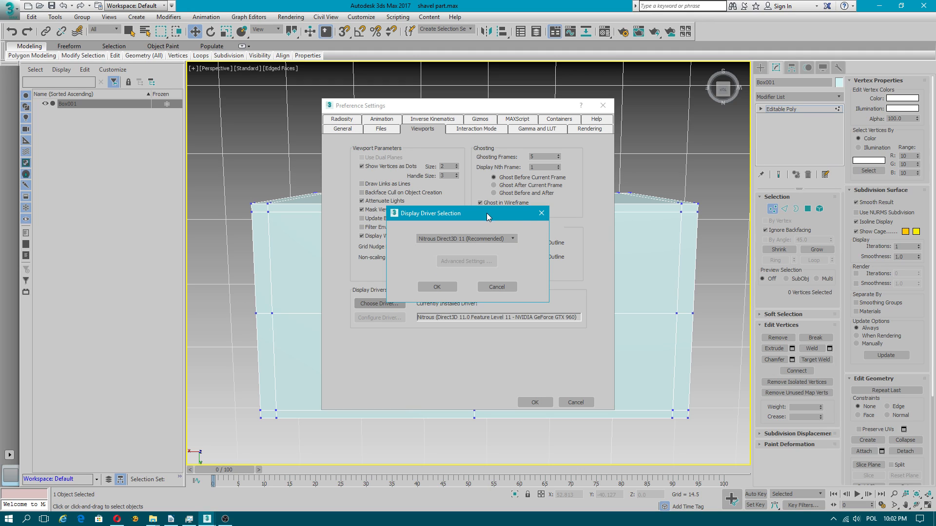
{"action": "left_click", "coordinate": [541, 214]}
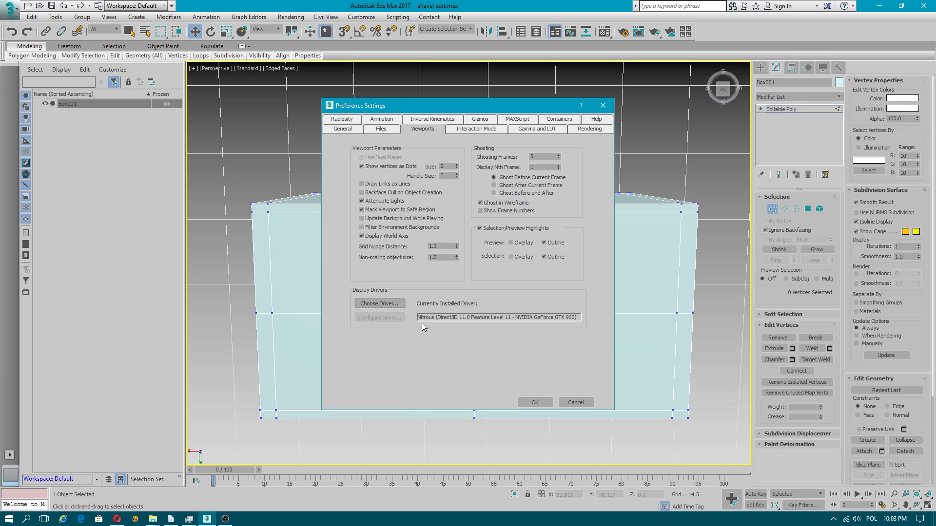
Step: Switch to the Windows Control Panel, review the Sound settings for playback, recording, system sounds and communications, and close them
{"action": "left_click", "coordinate": [9, 518]}
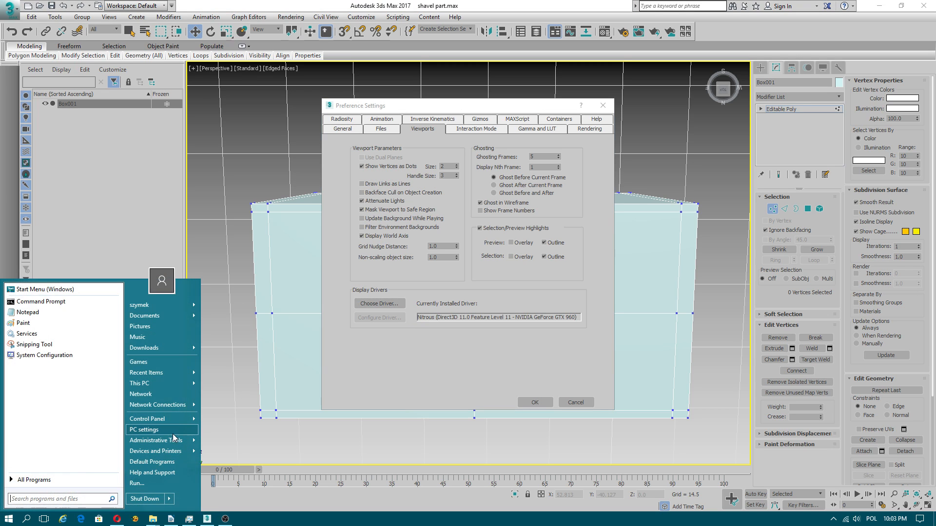
{"action": "left_click", "coordinate": [176, 422]}
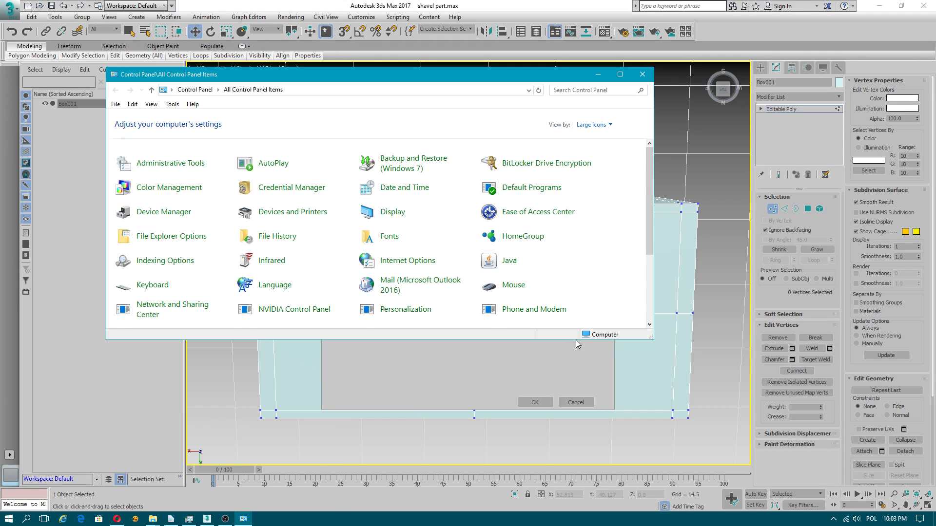
{"action": "scroll", "coordinate": [504, 254], "scroll_direction": "down", "scroll_amount": 3}
{"action": "scroll", "coordinate": [505, 255], "scroll_direction": "down", "scroll_amount": 2}
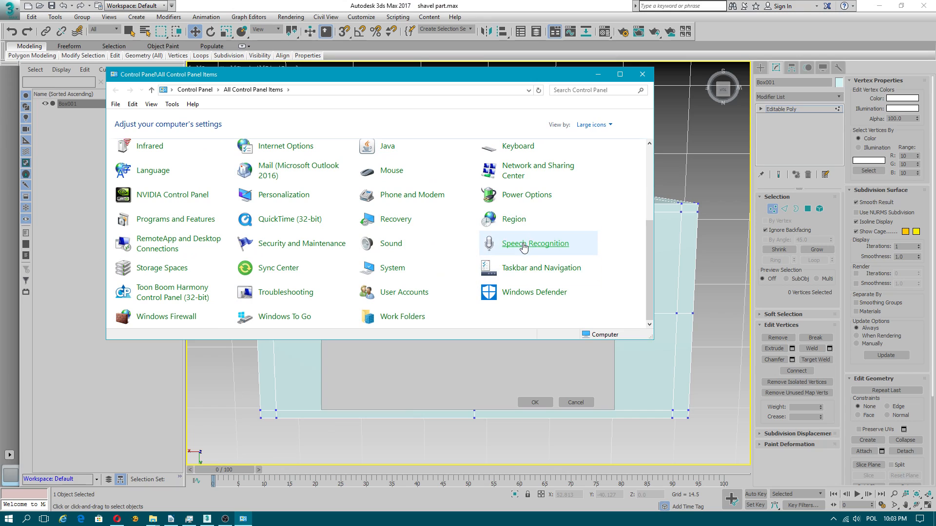
{"action": "left_click", "coordinate": [392, 243]}
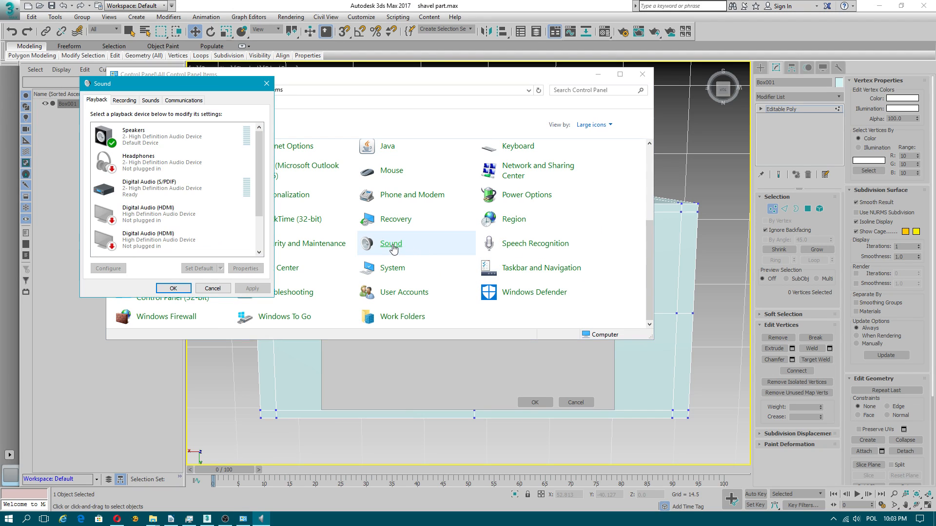
{"action": "left_click", "coordinate": [128, 101]}
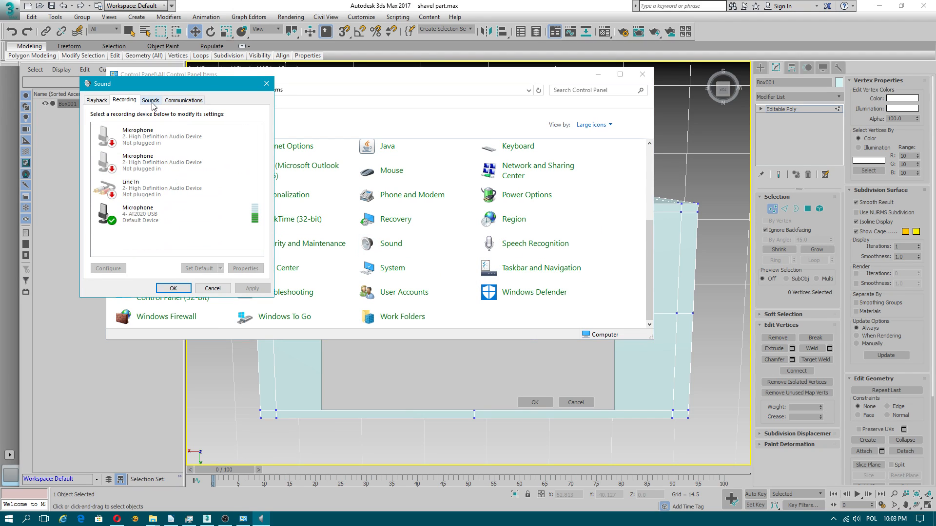
{"action": "left_click", "coordinate": [157, 101]}
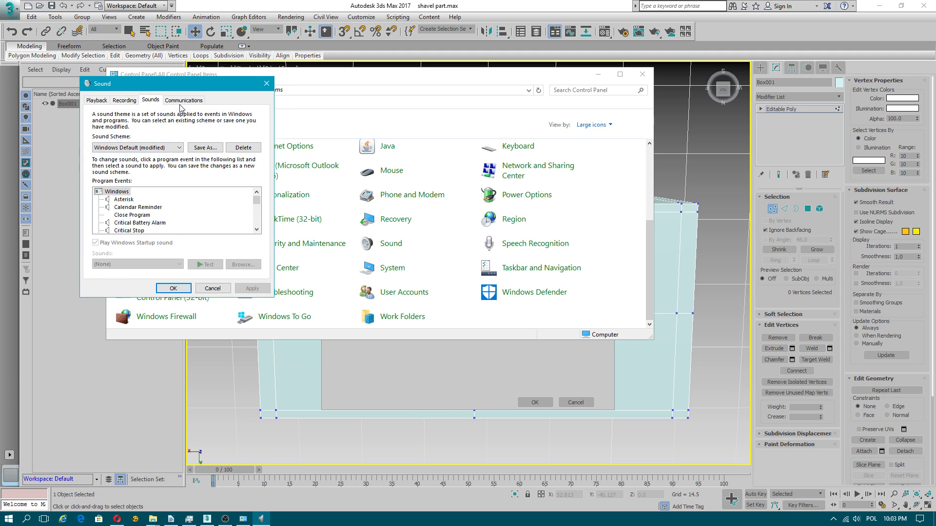
{"action": "left_click", "coordinate": [199, 100]}
{"action": "left_click", "coordinate": [151, 101]}
{"action": "left_click", "coordinate": [100, 101]}
{"action": "left_click", "coordinate": [128, 101]}
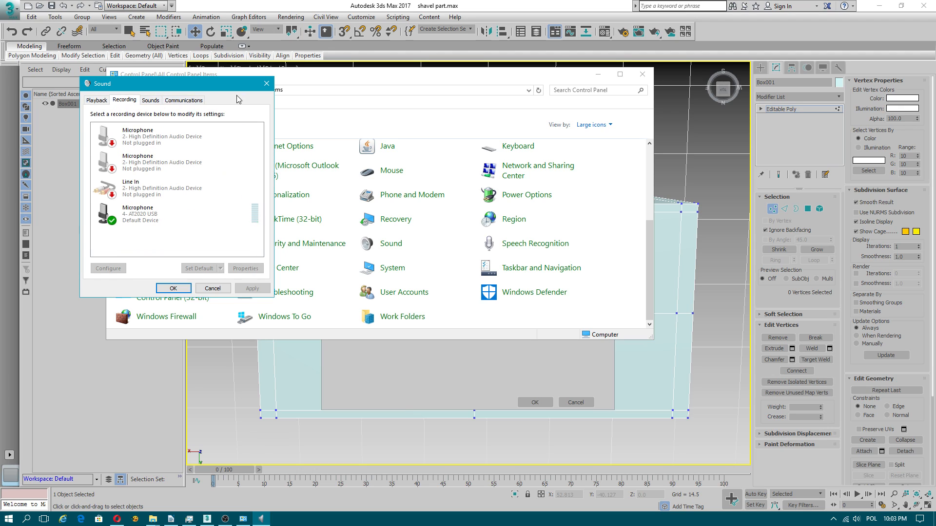
{"action": "left_click", "coordinate": [151, 100]}
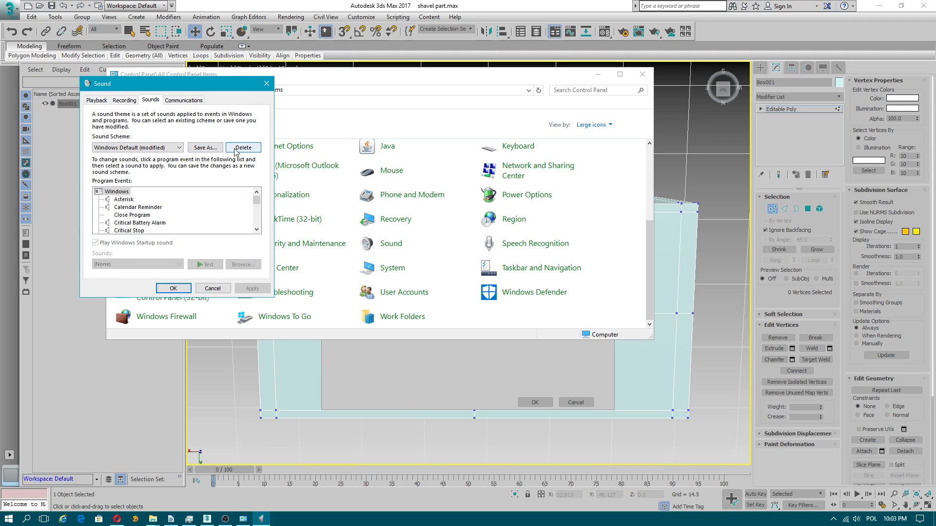
{"action": "left_click", "coordinate": [266, 84]}
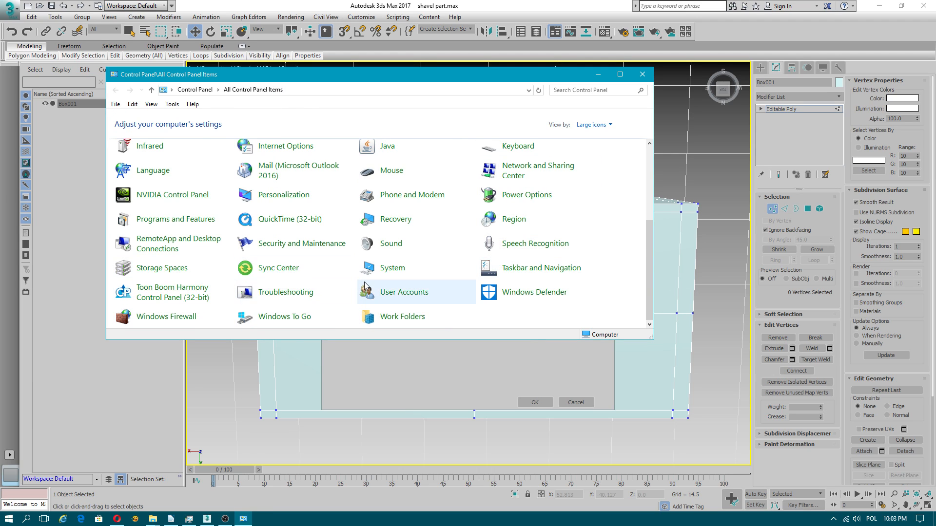
Step: Check the Sound playback devices again, close them, and open the Text to Speech properties under Speech Recognition
{"action": "scroll", "coordinate": [394, 287], "scroll_direction": "up", "scroll_amount": 1}
{"action": "left_click", "coordinate": [394, 289]}
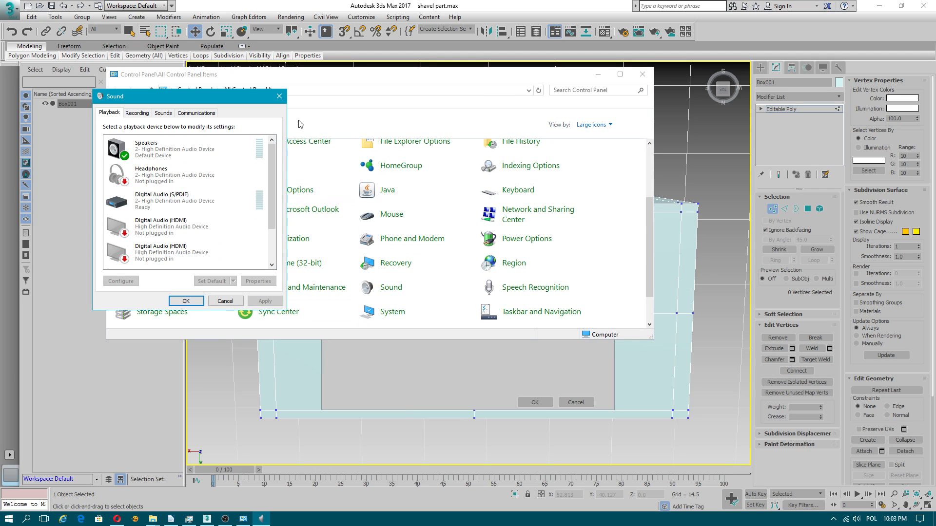
{"action": "left_click", "coordinate": [279, 96]}
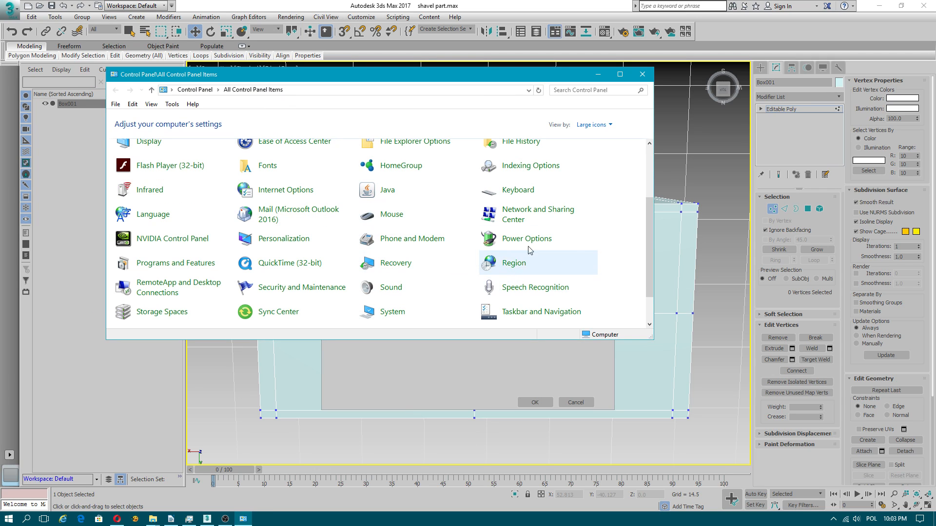
{"action": "left_click", "coordinate": [512, 290]}
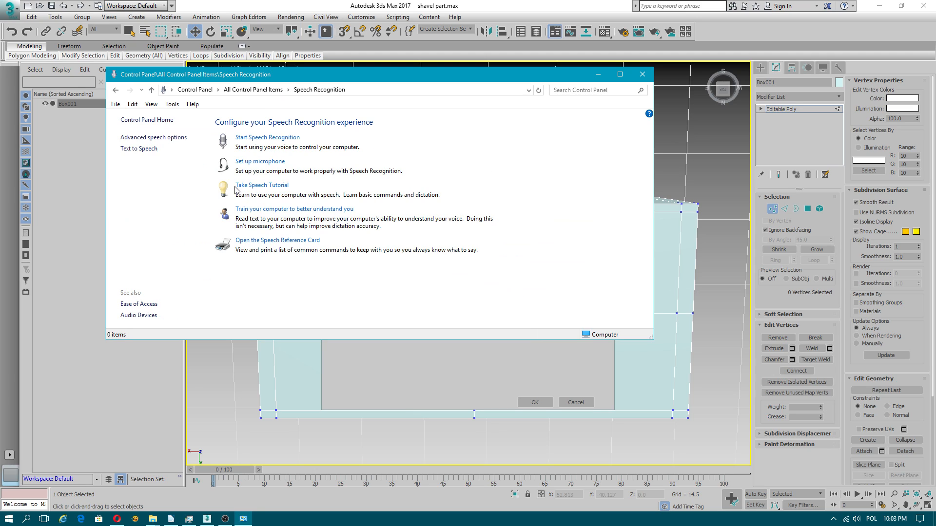
{"action": "left_click", "coordinate": [152, 150]}
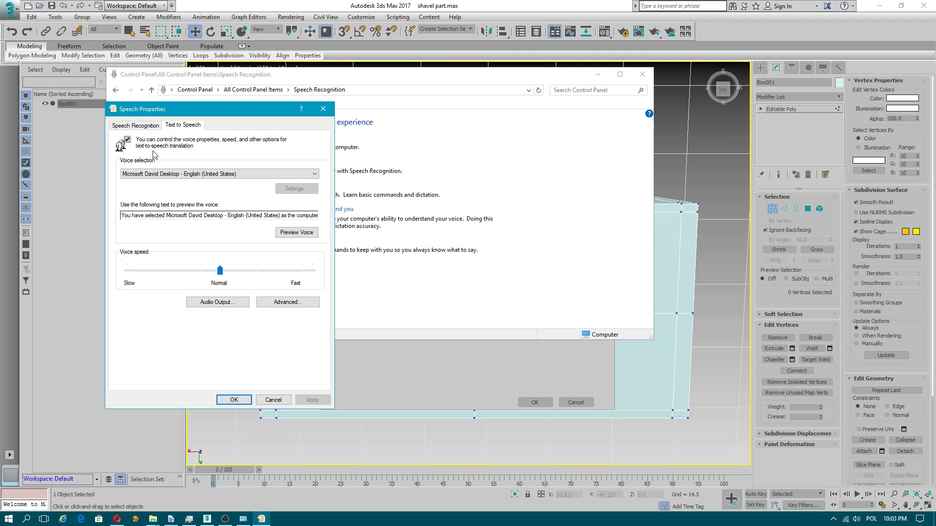
Step: Replace the Text to Speech voice preview text with "nitrous"
{"action": "left_click_drag", "start_coordinate": [234, 217], "coordinate": [68, 204]}
{"action": "key", "text": "BackSpace"}
{"action": "left_click_drag", "start_coordinate": [248, 216], "coordinate": [80, 212]}
{"action": "key", "text": "BackSpace"}
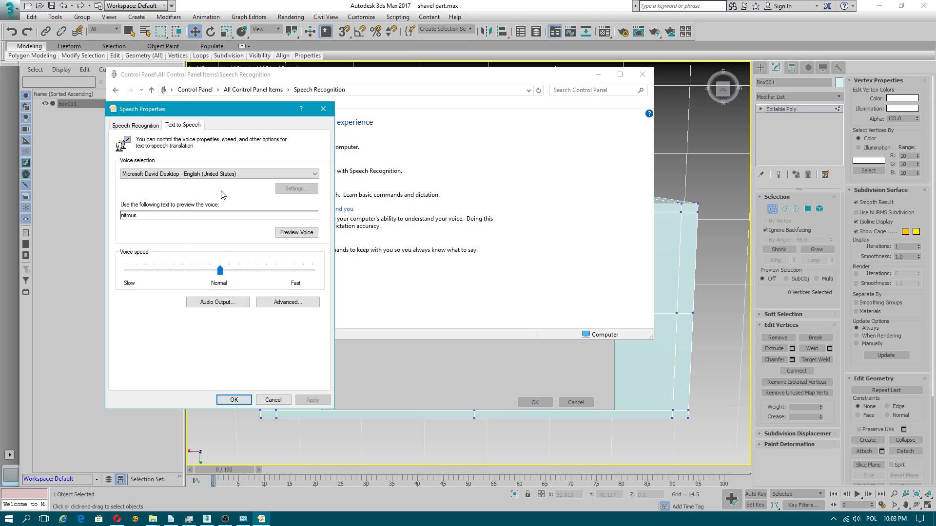
Step: Slow the Text to Speech voice below normal speed and preview it, then return to 3ds Max
{"action": "left_click_drag", "start_coordinate": [220, 271], "coordinate": [173, 271]}
{"action": "left_click", "coordinate": [312, 399]}
{"action": "left_click_drag", "start_coordinate": [181, 216], "coordinate": [87, 214]}
{"action": "left_click", "coordinate": [298, 232]}
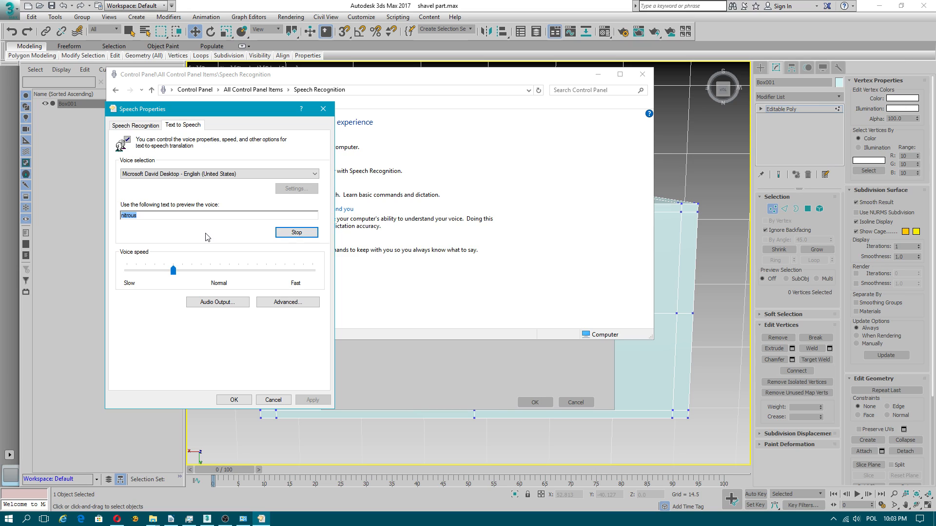
{"action": "left_click", "coordinate": [296, 233]}
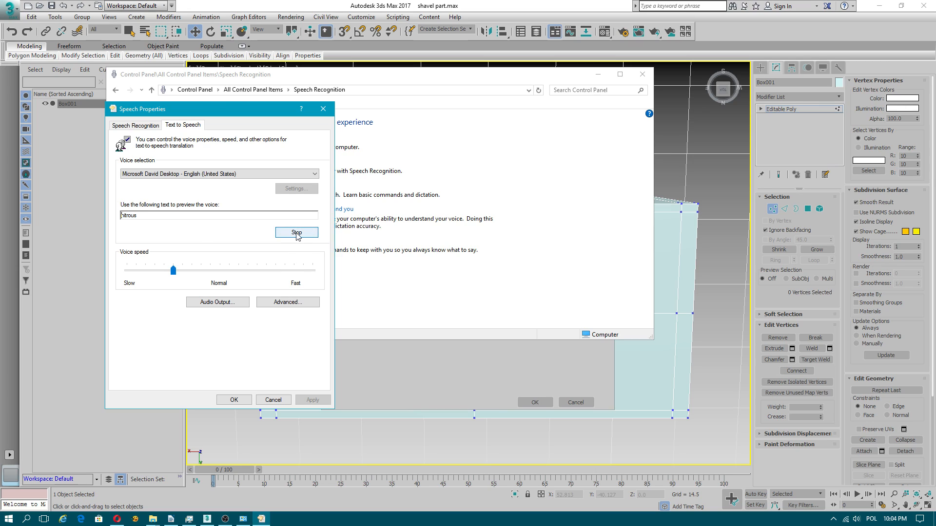
{"action": "left_click", "coordinate": [323, 109]}
{"action": "left_click", "coordinate": [332, 25]}
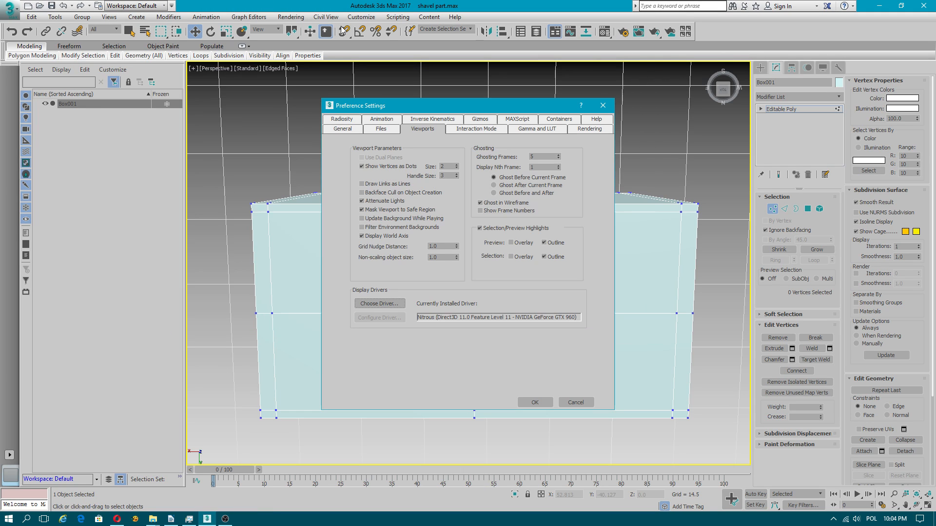
Step: Check the display driver choices again, keeping Nitrous Direct3D 11 (Recommended), and dismiss the driver selection
{"action": "left_click", "coordinate": [380, 304]}
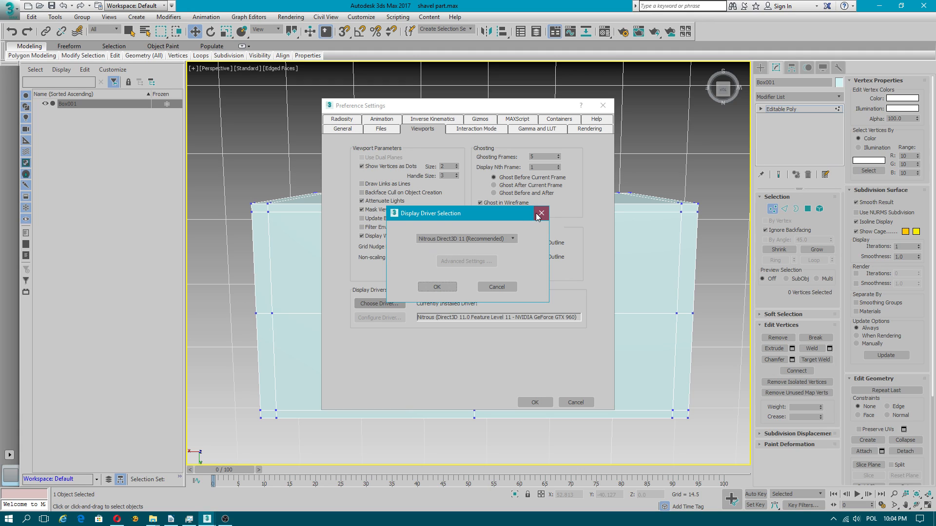
{"action": "left_click", "coordinate": [470, 242]}
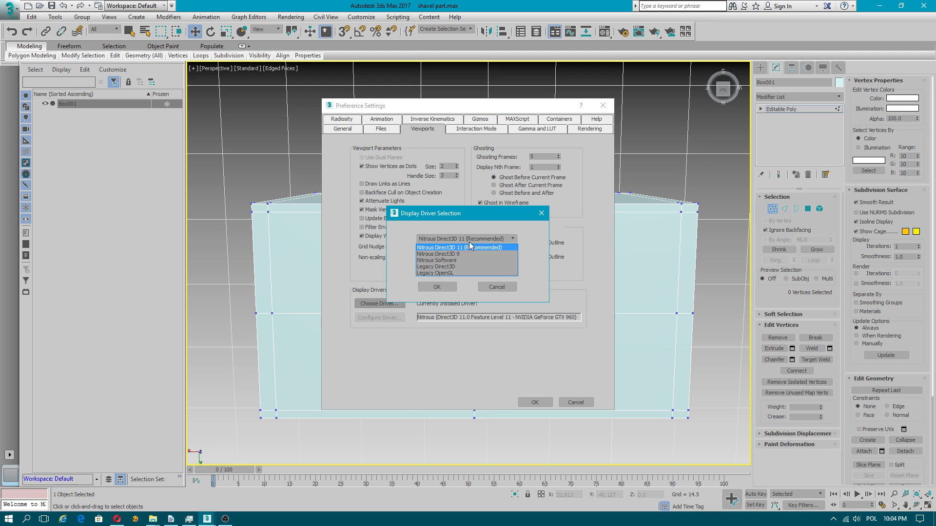
{"action": "left_click", "coordinate": [470, 247]}
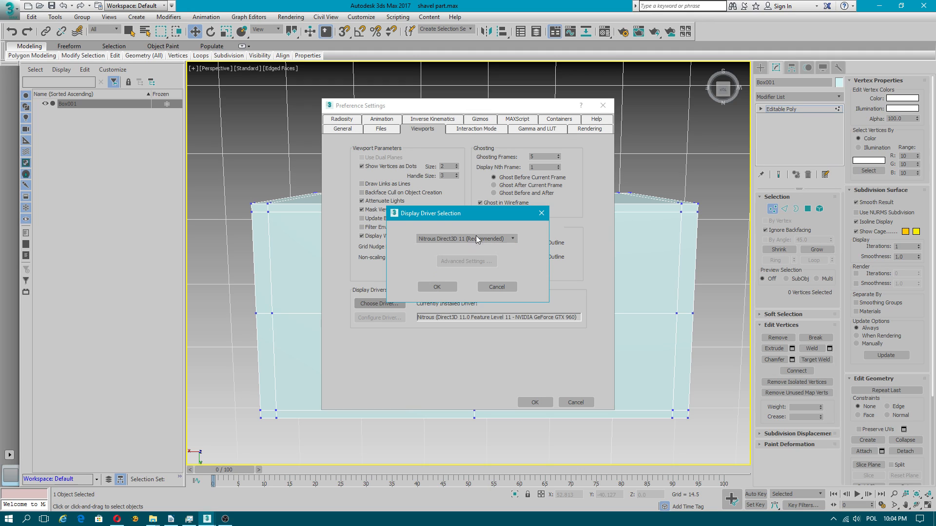
{"action": "left_click", "coordinate": [541, 213]}
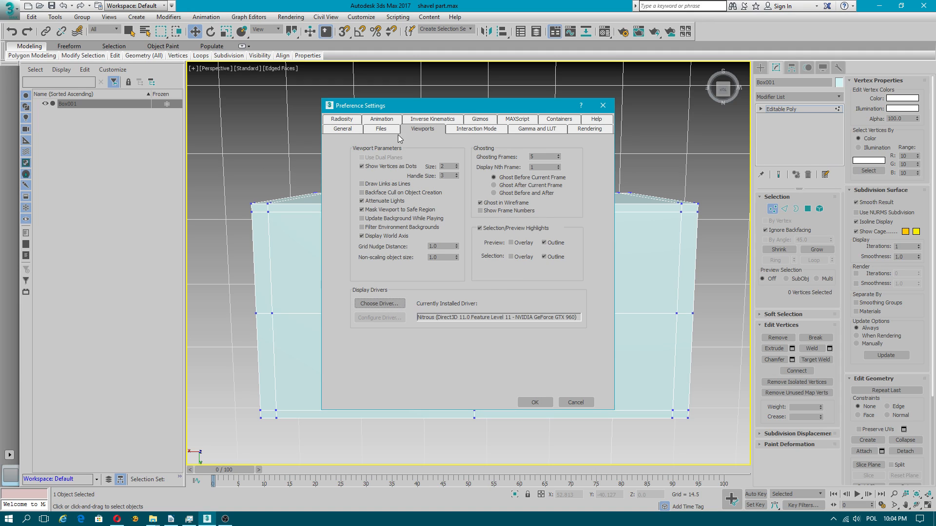
Step: Set the mouse and keyboard interaction mode to Maya for 3ds Max only and accept the preferences
{"action": "left_click", "coordinate": [477, 130]}
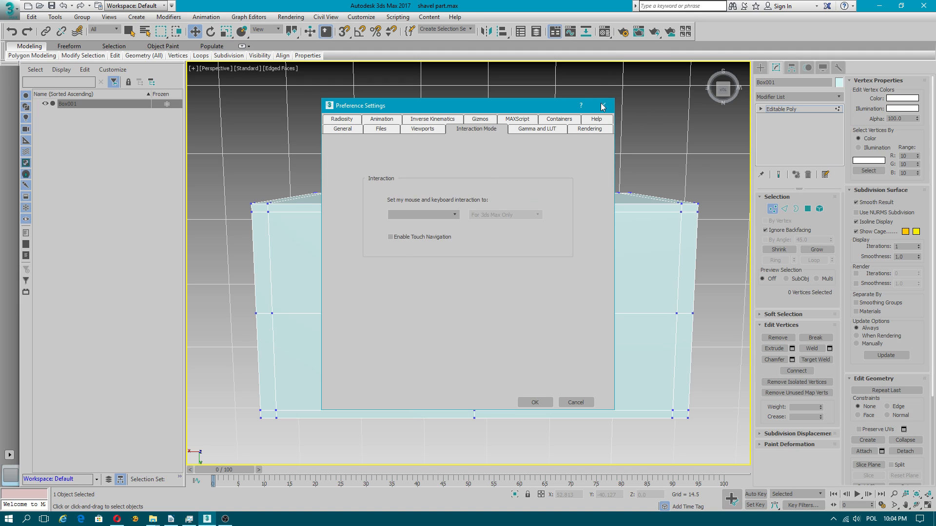
{"action": "left_click", "coordinate": [455, 215]}
{"action": "left_click", "coordinate": [438, 227]}
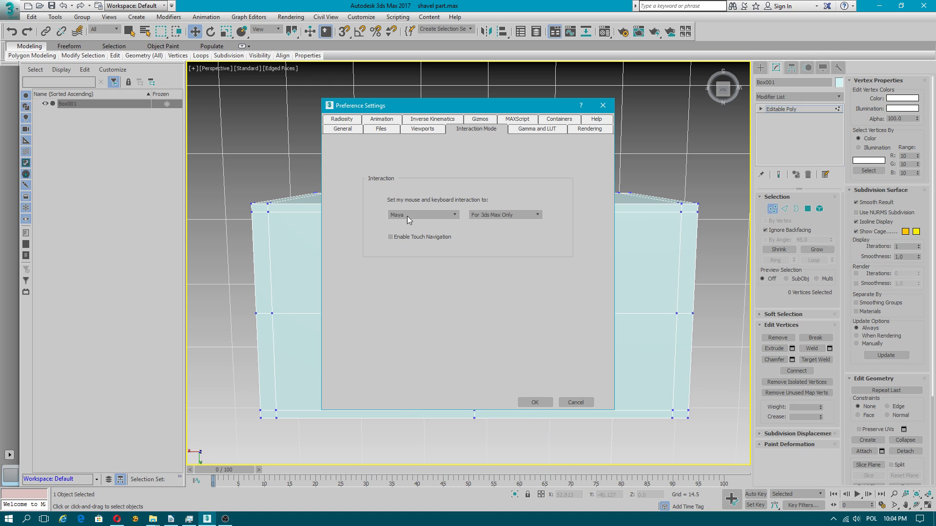
{"action": "left_click", "coordinate": [535, 403]}
Step: Cut the missing fourth side of the diamond on the box's top face, joining its two unconnected corner vertices
{"action": "mouse_move", "coordinate": [437, 350]}
{"action": "left_mouse_down", "text": "alt"}
{"action": "mouse_move", "coordinate": [417, 338]}
{"action": "mouse_move", "coordinate": [437, 355]}
{"action": "left_mouse_up", "text": "alt"}
{"action": "scroll", "coordinate": [439, 355], "scroll_direction": "up", "scroll_amount": 2}
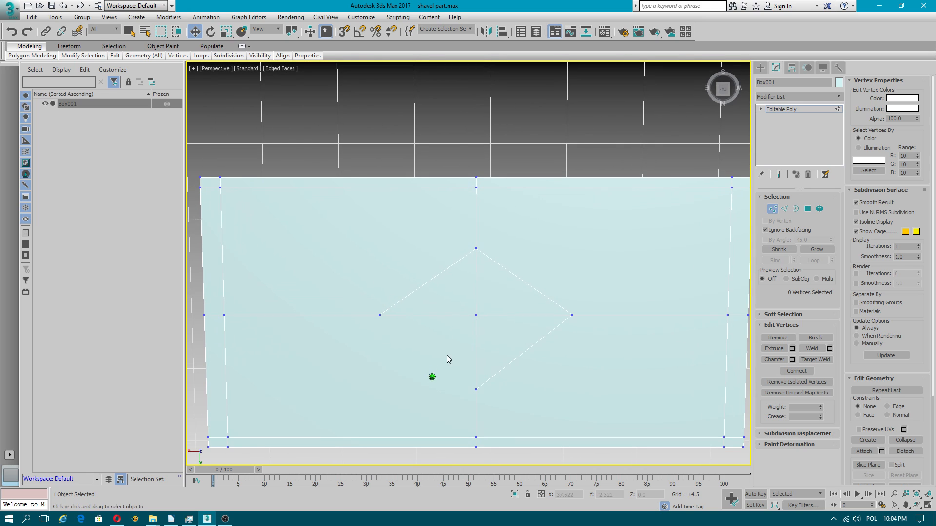
{"action": "right_click", "coordinate": [457, 145]}
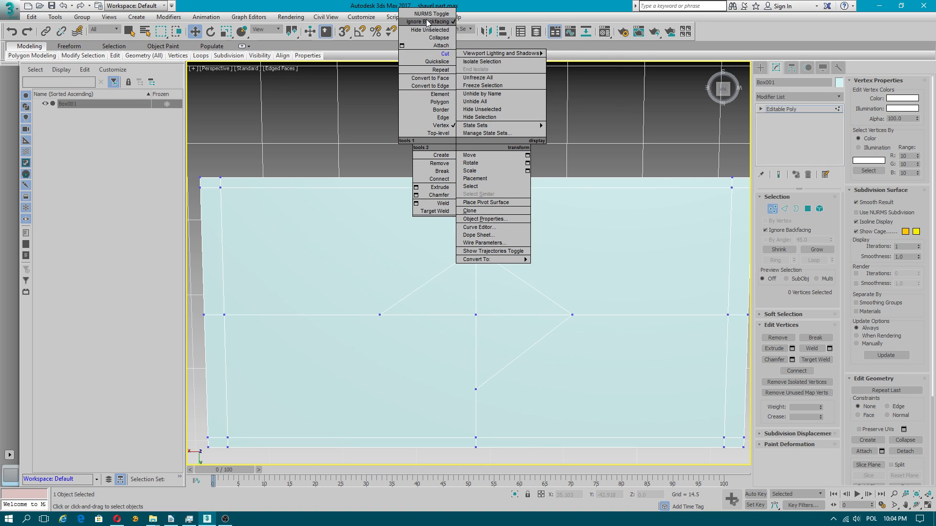
{"action": "left_click", "coordinate": [445, 54]}
{"action": "left_click", "coordinate": [380, 315]}
{"action": "left_click", "coordinate": [475, 389]}
{"action": "right_click", "coordinate": [474, 389]}
{"action": "middle_click_drag", "start_coordinate": [467, 369], "coordinate": [559, 211], "text": "alt"}
{"action": "right_click", "coordinate": [578, 223]}
Step: Select the four triangular polygons that make up the diamond on the box's top face
{"action": "left_click", "coordinate": [808, 208]}
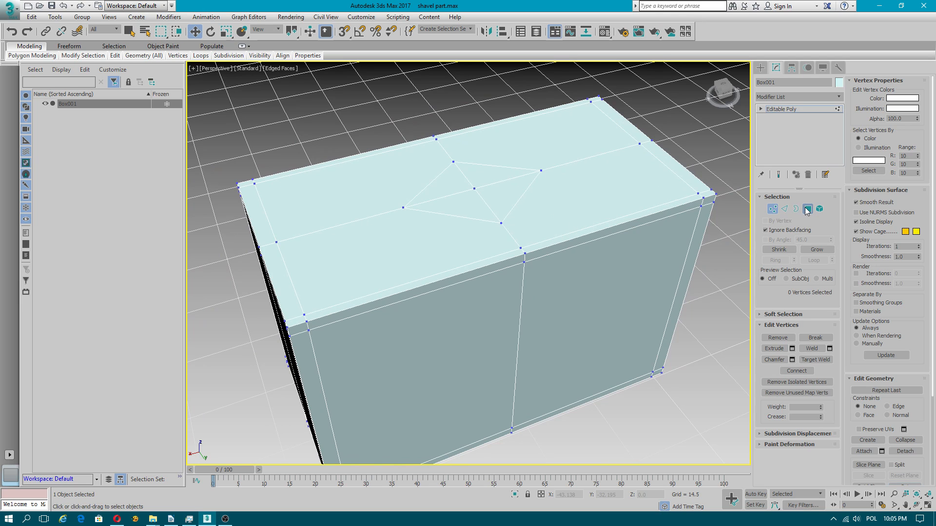
{"action": "left_click", "coordinate": [463, 193]}
{"action": "left_click", "coordinate": [495, 178], "text": "ctrl"}
{"action": "left_click", "coordinate": [447, 184], "text": "ctrl"}
{"action": "left_click", "coordinate": [511, 195], "text": "ctrl"}
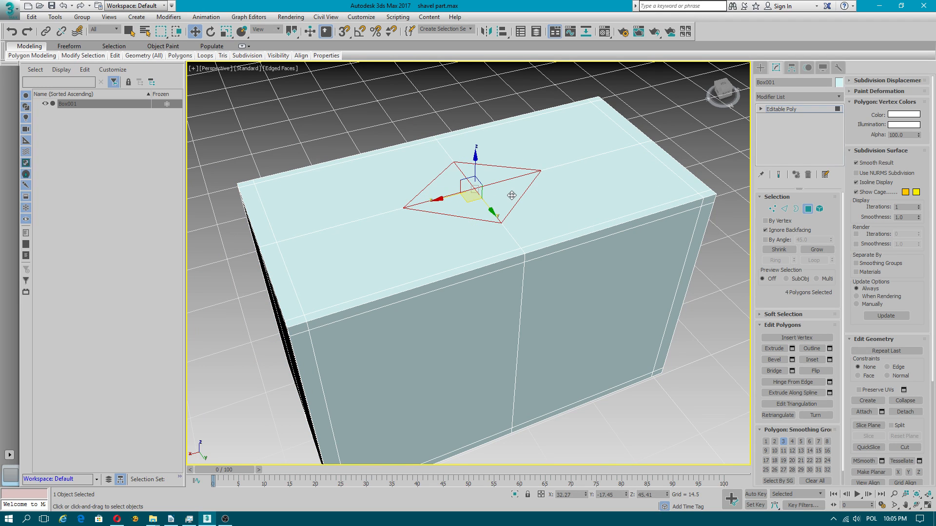
Step: Extrude the four diamond polygons upward from the box in two short segments
{"action": "right_click", "coordinate": [499, 174]}
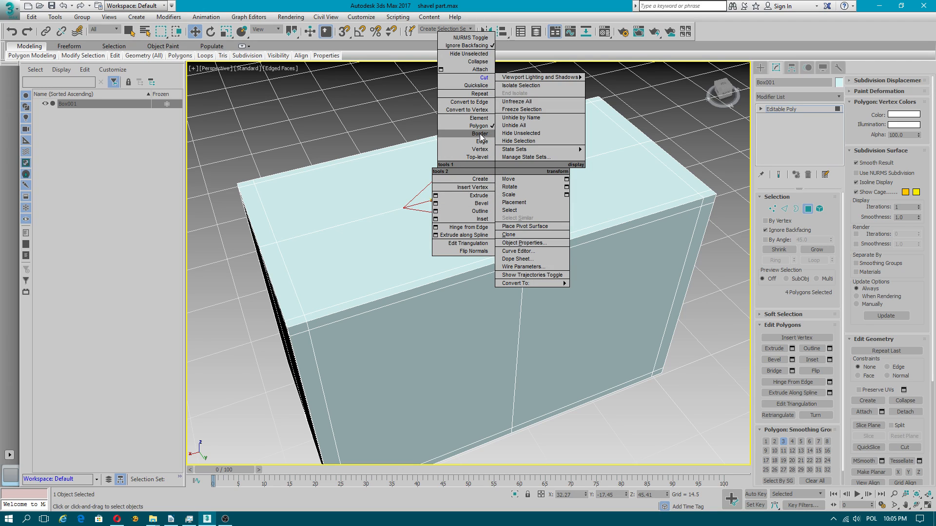
{"action": "left_click", "coordinate": [491, 196]}
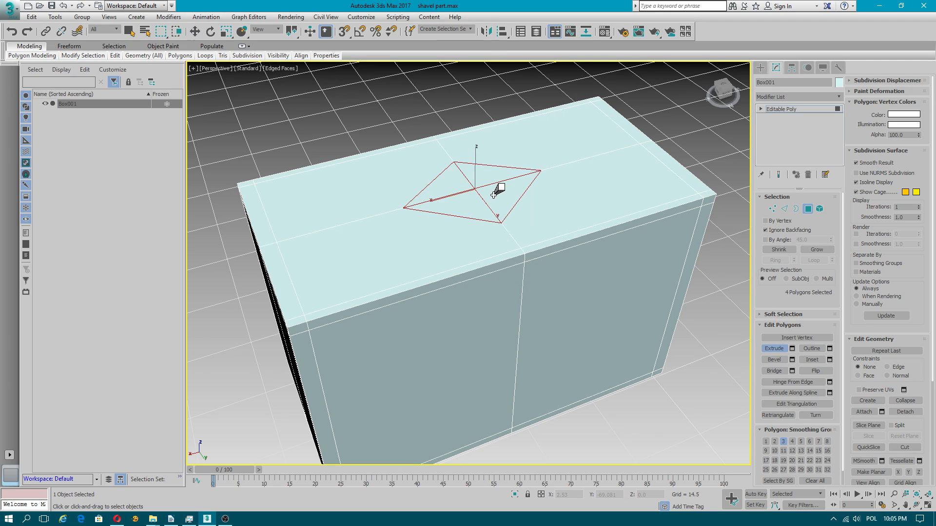
{"action": "left_click_drag", "start_coordinate": [505, 184], "coordinate": [509, 161]}
{"action": "scroll", "coordinate": [519, 214], "scroll_direction": "down", "scroll_amount": 4}
{"action": "middle_click_drag", "start_coordinate": [520, 210], "coordinate": [485, 250]}
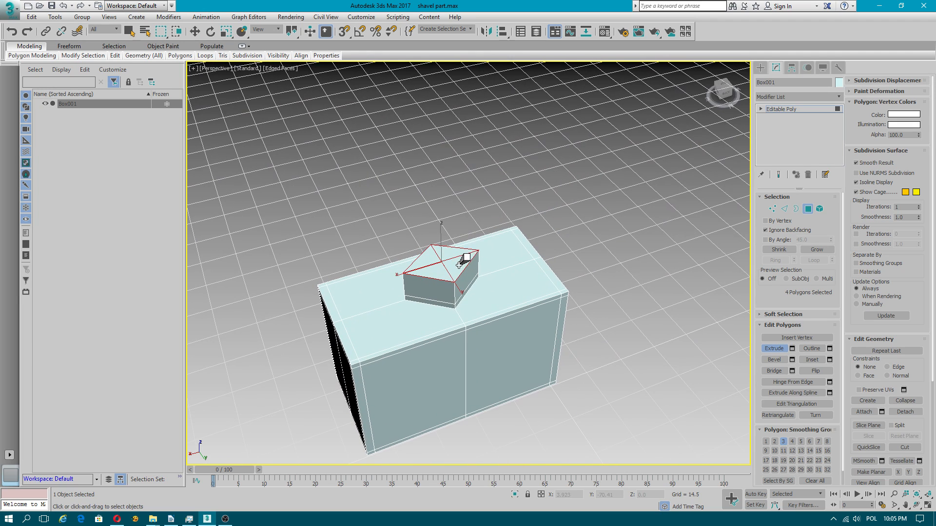
{"action": "left_click_drag", "start_coordinate": [461, 259], "coordinate": [472, 223]}
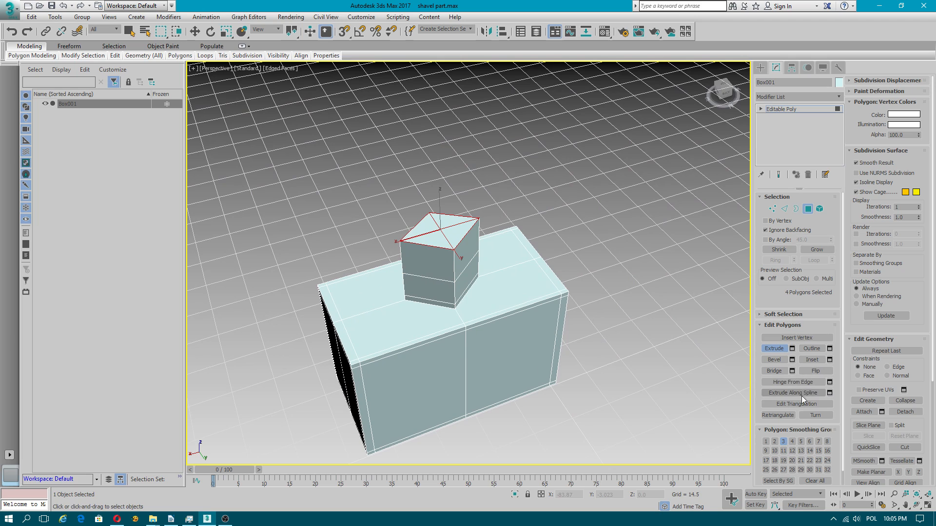
Step: Continue extruding the diamond polygons upward in several longer segments to form a tall handle post
{"action": "scroll", "coordinate": [888, 427], "scroll_direction": "down", "scroll_amount": 5}
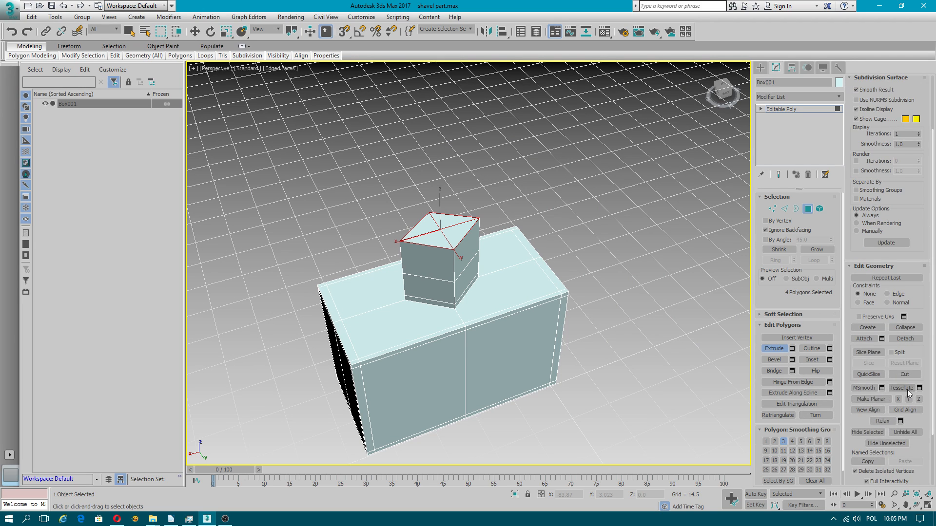
{"action": "left_click_drag", "start_coordinate": [458, 229], "coordinate": [460, 84]}
{"action": "middle_click_drag", "start_coordinate": [497, 148], "coordinate": [479, 224]}
{"action": "left_click_drag", "start_coordinate": [433, 167], "coordinate": [435, 95]}
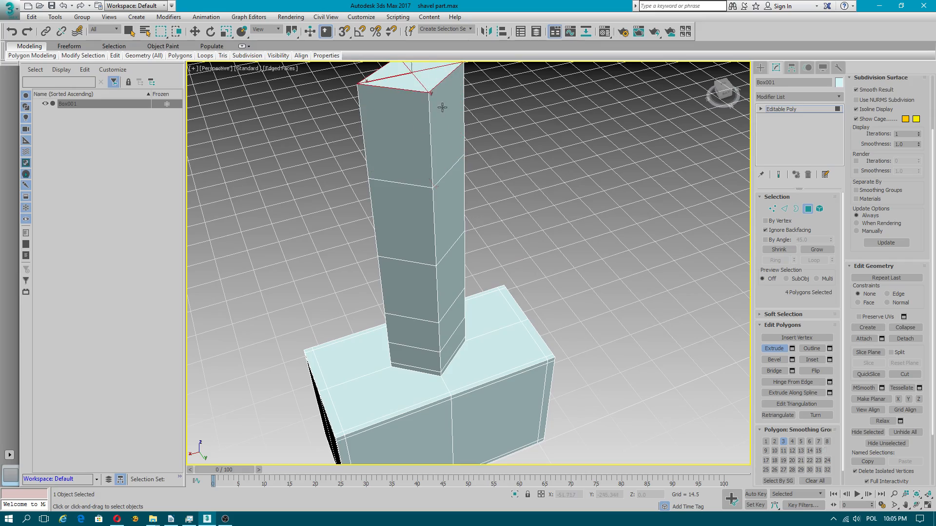
{"action": "scroll", "coordinate": [543, 224], "scroll_direction": "down", "scroll_amount": 3}
{"action": "middle_click_drag", "start_coordinate": [542, 223], "coordinate": [537, 176], "text": "alt"}
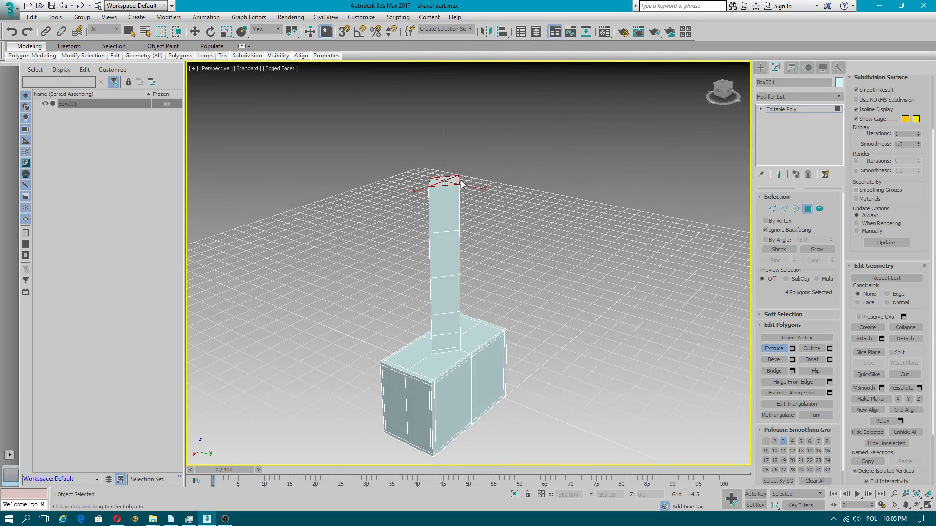
{"action": "left_click_drag", "start_coordinate": [453, 176], "coordinate": [438, 56]}
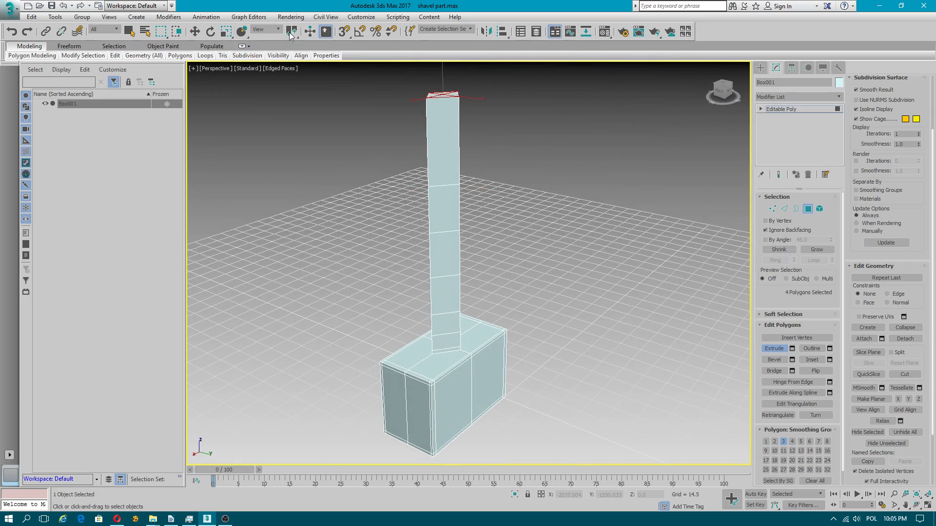
Step: Extrude one more long segment and a thin end segment at the top of the handle post
{"action": "left_click", "coordinate": [225, 32]}
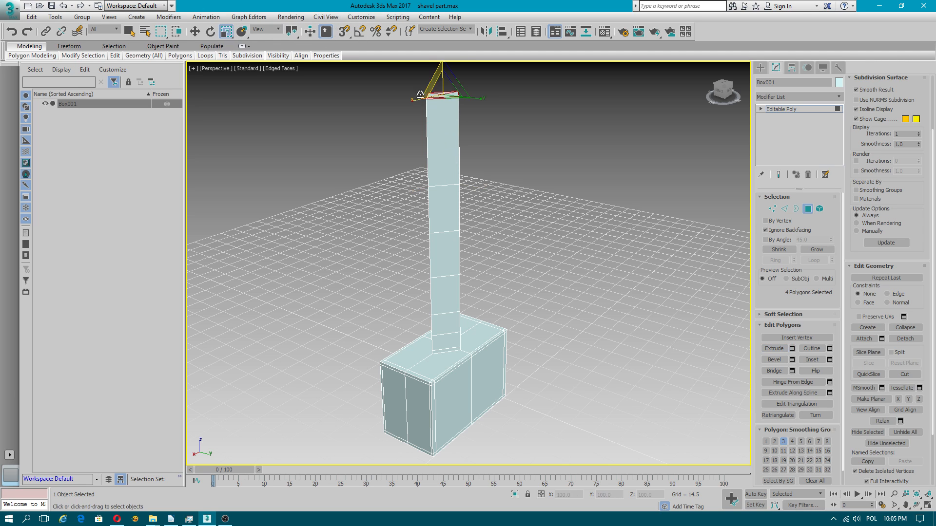
{"action": "middle_click_drag", "start_coordinate": [515, 201], "coordinate": [526, 263], "text": "alt"}
{"action": "left_click", "coordinate": [774, 348]}
{"action": "left_click_drag", "start_coordinate": [444, 159], "coordinate": [456, 61]}
{"action": "left_click_drag", "start_coordinate": [457, 95], "coordinate": [457, 88]}
Step: Enable soft selection for the post's top polygons with a falloff of 87.2 and a bubble of 0.36
{"action": "key", "text": "r"}
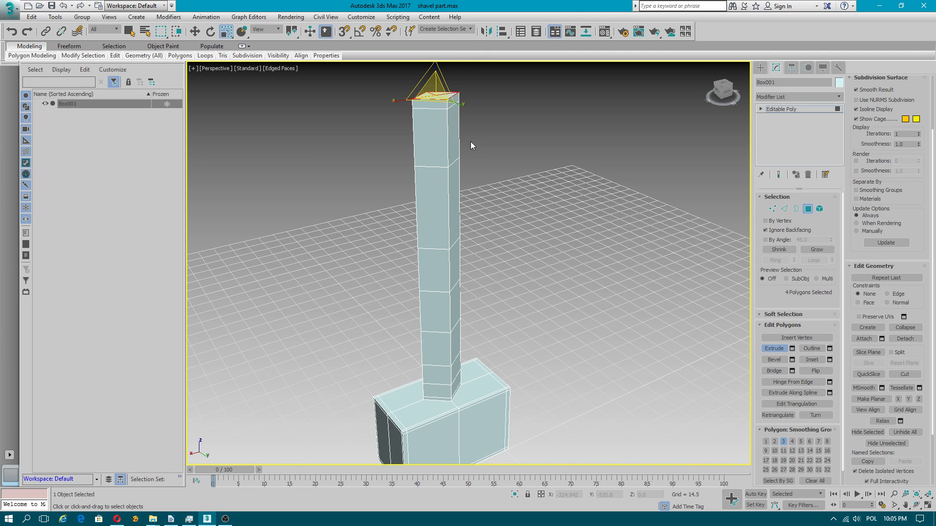
{"action": "middle_click_drag", "start_coordinate": [422, 175], "coordinate": [461, 208], "text": "alt"}
{"action": "scroll", "coordinate": [460, 208], "scroll_direction": "down", "scroll_amount": 3}
{"action": "scroll", "coordinate": [452, 203], "scroll_direction": "up", "scroll_amount": 2}
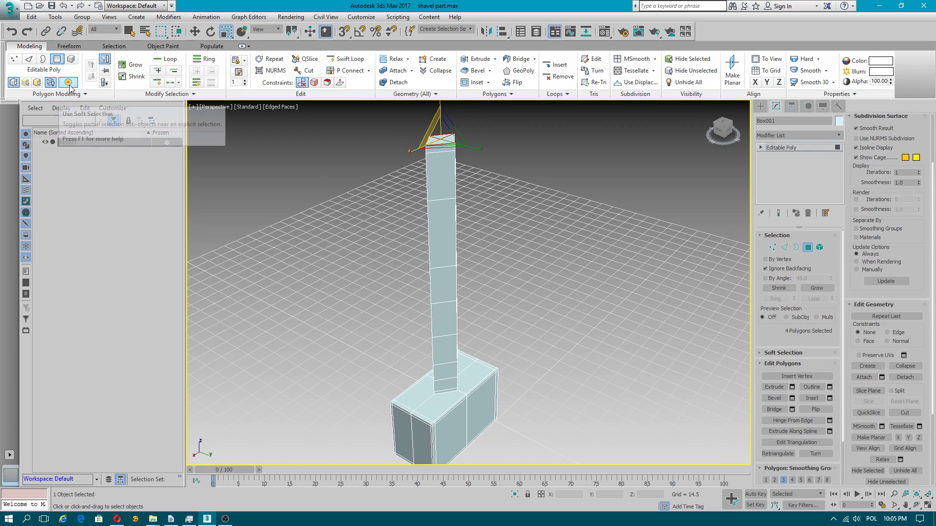
{"action": "left_click", "coordinate": [68, 82]}
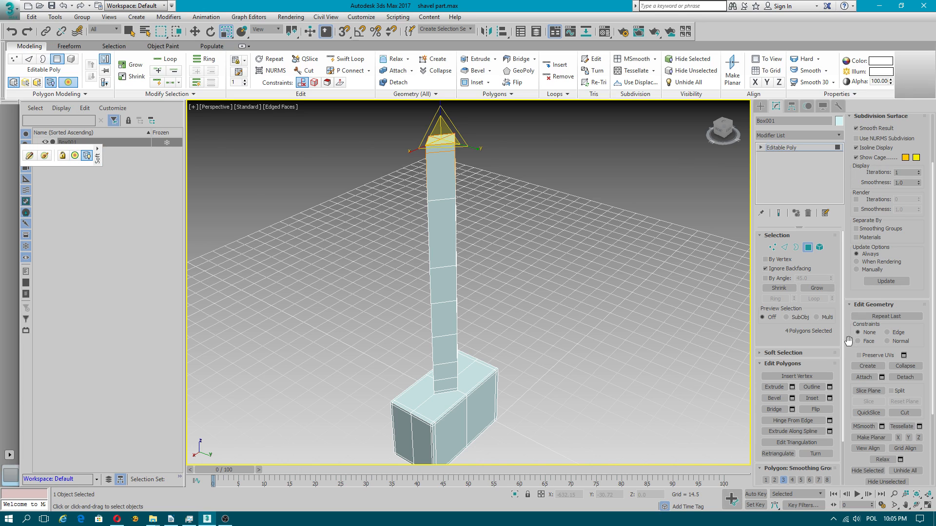
{"action": "left_click_drag", "start_coordinate": [847, 340], "coordinate": [819, 108]}
{"action": "left_click_drag", "start_coordinate": [834, 364], "coordinate": [792, 313]}
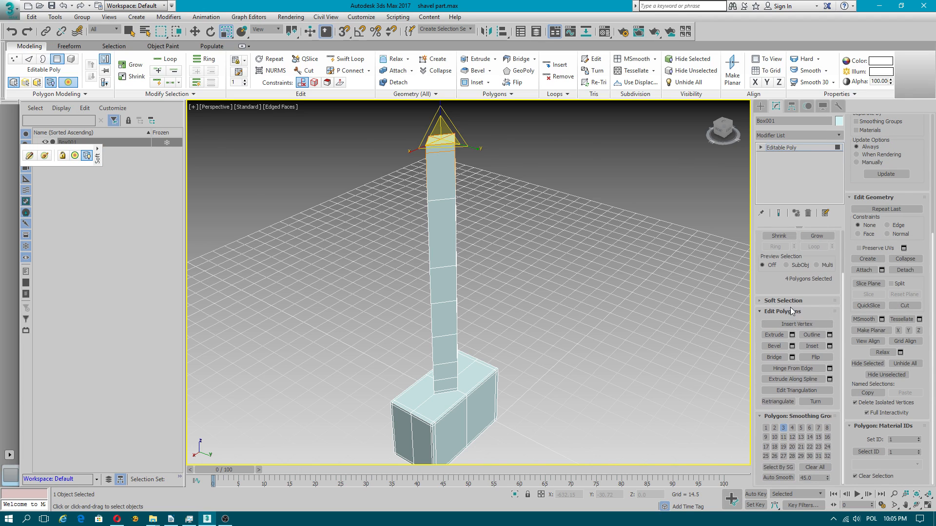
{"action": "left_click", "coordinate": [791, 300]}
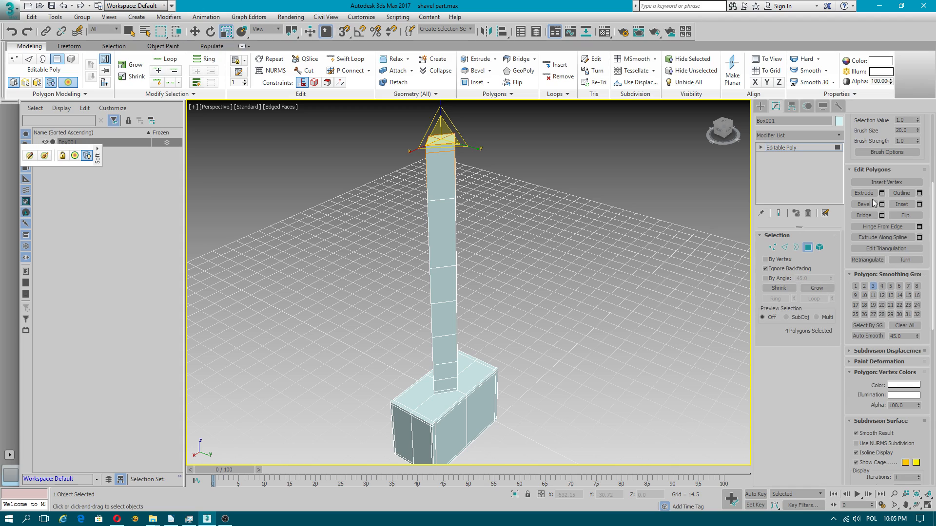
{"action": "left_click_drag", "start_coordinate": [875, 137], "coordinate": [881, 316]}
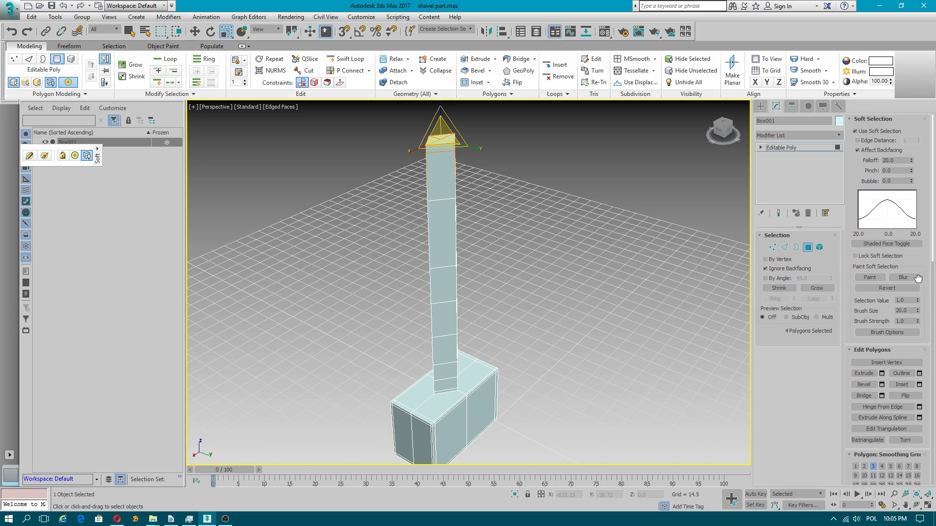
{"action": "left_click_drag", "start_coordinate": [912, 181], "coordinate": [913, 171]}
{"action": "left_click_drag", "start_coordinate": [912, 165], "coordinate": [907, 110]}
{"action": "mouse_move", "coordinate": [907, 60]}
{"action": "left_mouse_down"}
{"action": "mouse_move", "coordinate": [908, 34]}
{"action": "mouse_move", "coordinate": [907, 59]}
{"action": "left_mouse_up"}
Step: Try scaling the post's top polygons with soft selection and undo it
{"action": "middle_click_drag", "start_coordinate": [524, 187], "coordinate": [421, 322], "text": "alt"}
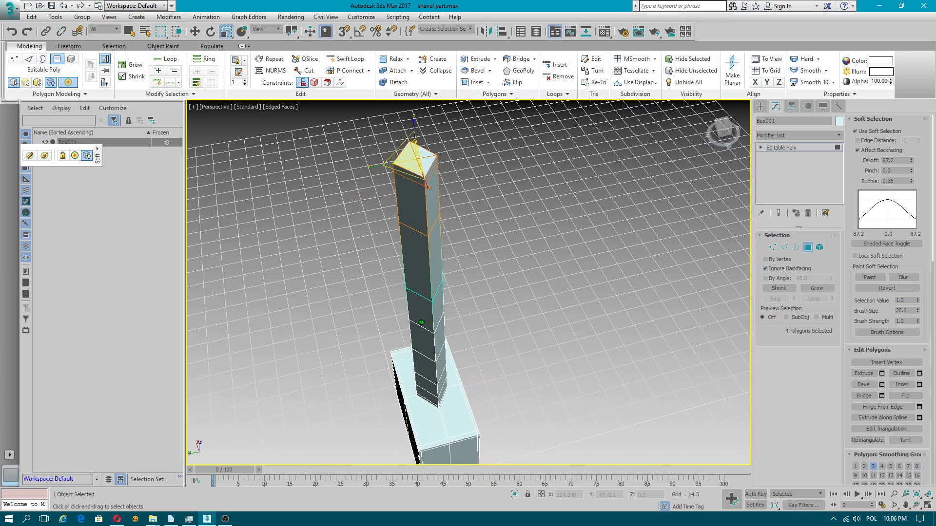
{"action": "left_click_drag", "start_coordinate": [382, 166], "coordinate": [453, 171]}
{"action": "key", "text": "ctrl+z"}
Step: Increase the soft selection falloff and scale the top of the handle post
{"action": "left_click_drag", "start_coordinate": [911, 160], "coordinate": [908, 130]}
{"action": "left_click_drag", "start_coordinate": [376, 167], "coordinate": [406, 172]}
{"action": "middle_click_drag", "start_coordinate": [418, 283], "coordinate": [510, 249], "text": "alt"}
{"action": "middle_click_drag", "start_coordinate": [455, 176], "coordinate": [492, 273], "text": "alt"}
{"action": "scroll", "coordinate": [487, 292], "scroll_direction": "up", "scroll_amount": 5}
{"action": "scroll", "coordinate": [492, 259], "scroll_direction": "down", "scroll_amount": 4}
{"action": "scroll", "coordinate": [491, 259], "scroll_direction": "up", "scroll_amount": 4}
Step: Set the soft selection falloff to 54.413 and scale the post's top polygons to widen the upper end
{"action": "left_click_drag", "start_coordinate": [911, 161], "coordinate": [911, 188]}
{"action": "scroll", "coordinate": [490, 311], "scroll_direction": "down", "scroll_amount": 4}
{"action": "left_click_drag", "start_coordinate": [482, 319], "coordinate": [493, 340]}
{"action": "middle_click_drag", "start_coordinate": [487, 386], "coordinate": [472, 253], "text": "alt"}
{"action": "middle_click_drag", "start_coordinate": [553, 349], "coordinate": [581, 342], "text": "alt"}
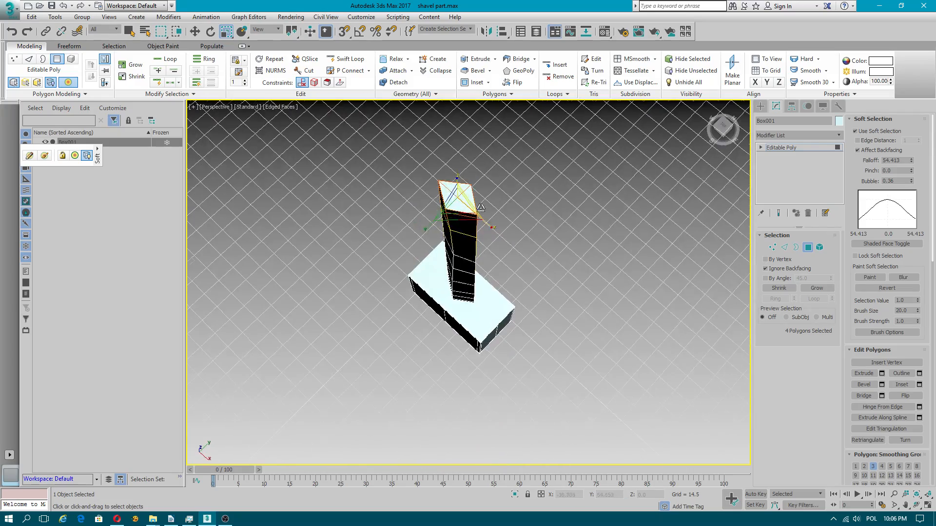
{"action": "scroll", "coordinate": [455, 195], "scroll_direction": "up", "scroll_amount": 3}
{"action": "middle_click_drag", "start_coordinate": [454, 177], "coordinate": [461, 292]}
{"action": "scroll", "coordinate": [439, 245], "scroll_direction": "up", "scroll_amount": 1}
{"action": "scroll", "coordinate": [438, 245], "scroll_direction": "up", "scroll_amount": 1}
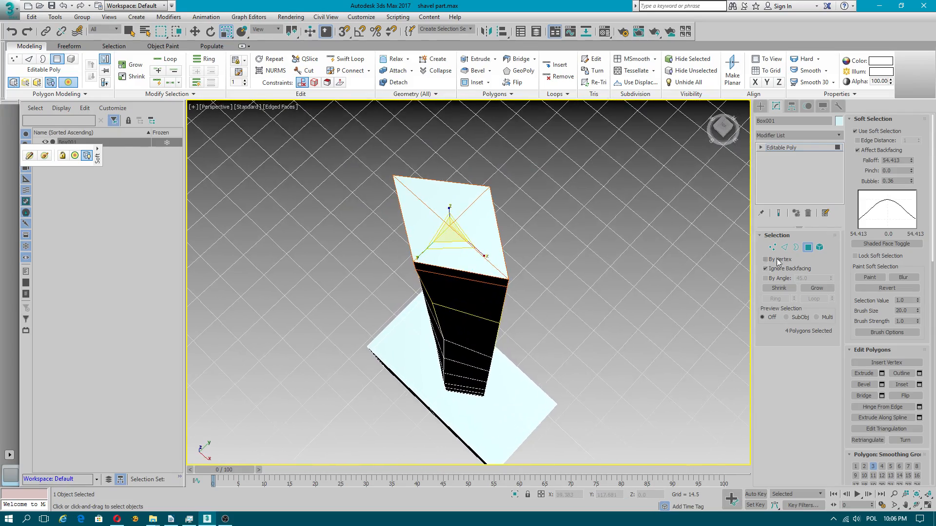
Step: Select the centre vertex of the post's top face and turn off soft selection
{"action": "left_click", "coordinate": [773, 247]}
{"action": "left_click", "coordinate": [449, 226]}
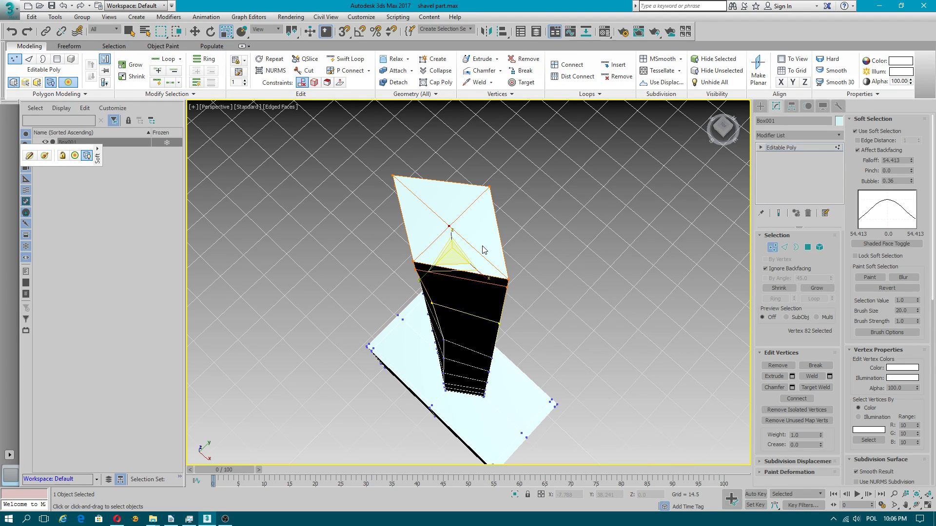
{"action": "key", "text": "w"}
{"action": "left_click", "coordinate": [872, 131]}
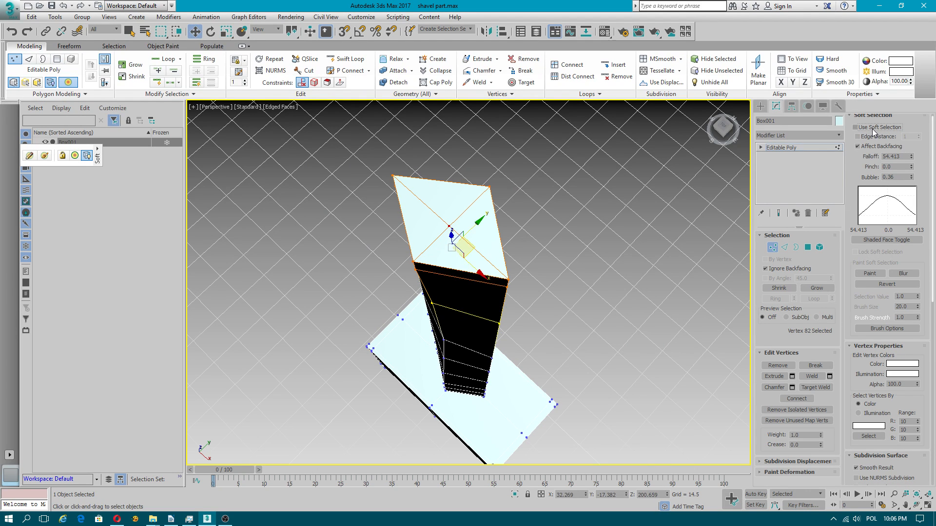
Step: Chamfer the centre vertex of the post's top face with an amount of 5.307
{"action": "left_click_drag", "start_coordinate": [858, 388], "coordinate": [855, 237]}
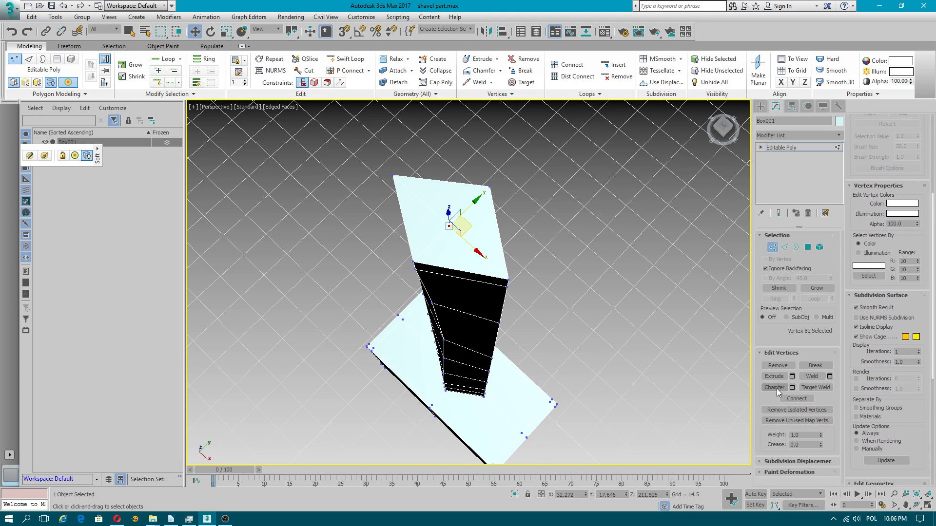
{"action": "left_click", "coordinate": [792, 387]}
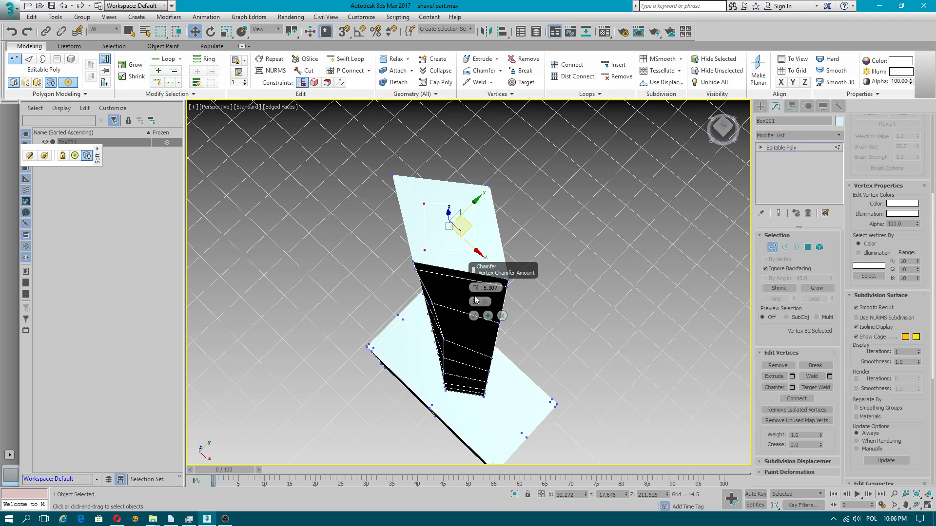
{"action": "left_click", "coordinate": [475, 317]}
{"action": "mouse_move", "coordinate": [470, 211]}
{"action": "middle_mouse_down", "text": "alt"}
{"action": "mouse_move", "coordinate": [512, 207]}
{"action": "mouse_move", "coordinate": [511, 315]}
{"action": "middle_mouse_up", "text": "alt"}
{"action": "scroll", "coordinate": [484, 225], "scroll_direction": "up", "scroll_amount": 1}
Step: Move two opposite chamfered vertices on the top face outward along X toward their nearest corners
{"action": "left_click", "coordinate": [501, 182]}
{"action": "middle_click_drag", "start_coordinate": [511, 315], "coordinate": [505, 287], "text": "alt"}
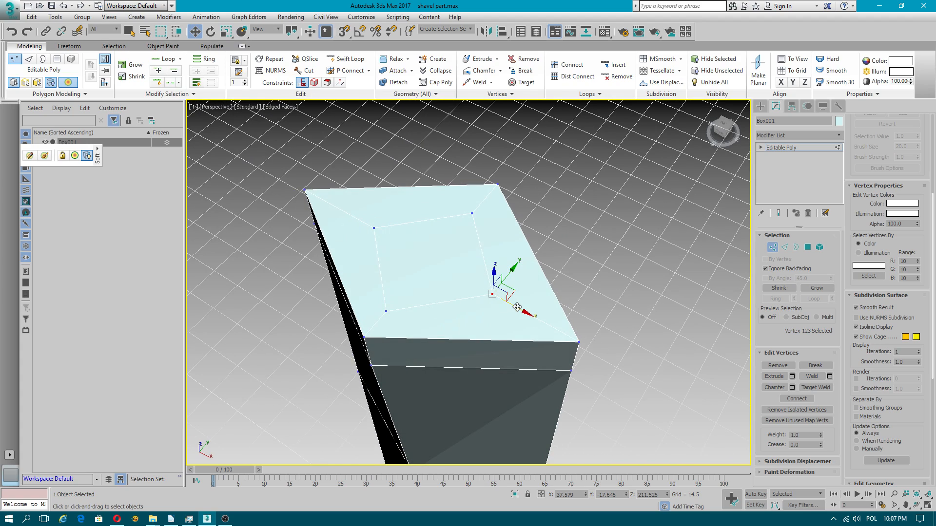
{"action": "left_click", "coordinate": [374, 228]}
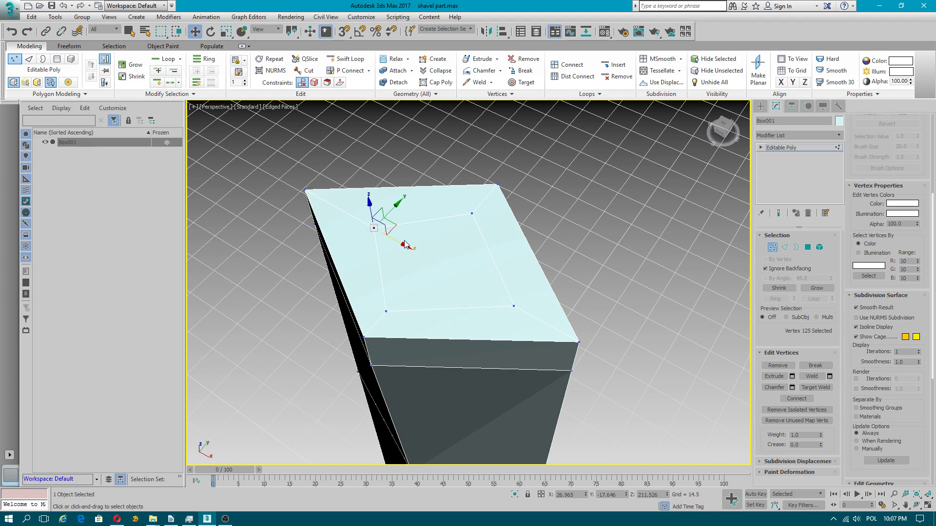
{"action": "left_click_drag", "start_coordinate": [372, 227], "coordinate": [342, 211]}
Step: Connect the two moved vertices with a diagonal edge across the inner quad of the top face
{"action": "left_click", "coordinate": [514, 306], "text": "ctrl"}
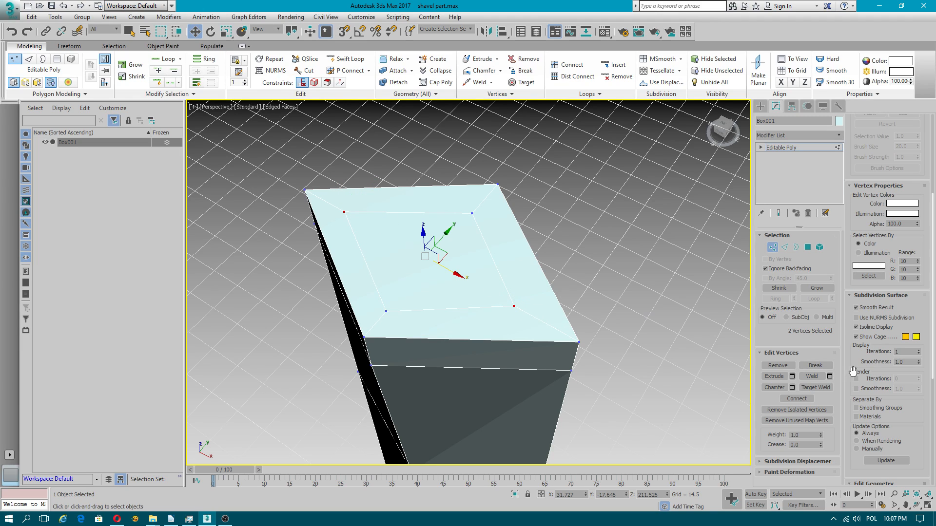
{"action": "right_click", "coordinate": [462, 234]}
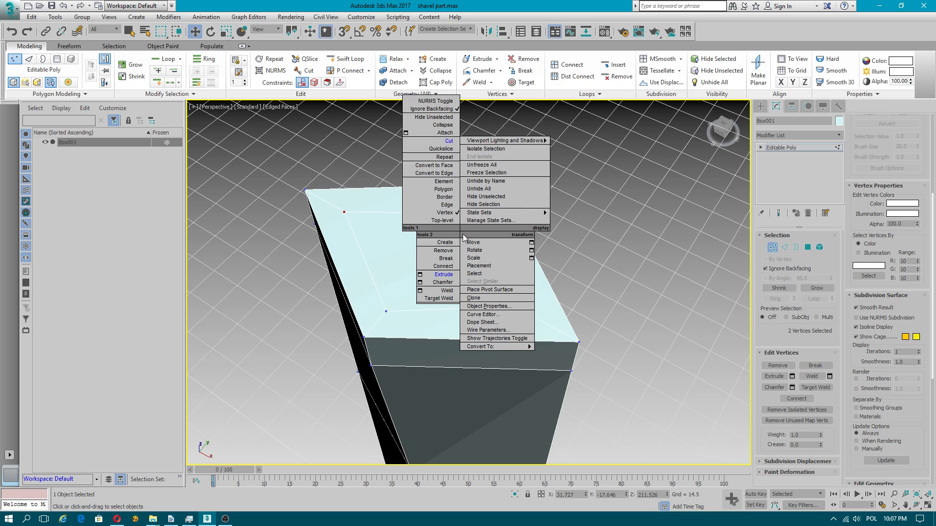
{"action": "left_click", "coordinate": [443, 266]}
Step: Try to connect the other two opposite vertices of the inner quad across the existing diagonal
{"action": "left_click", "coordinate": [473, 216]}
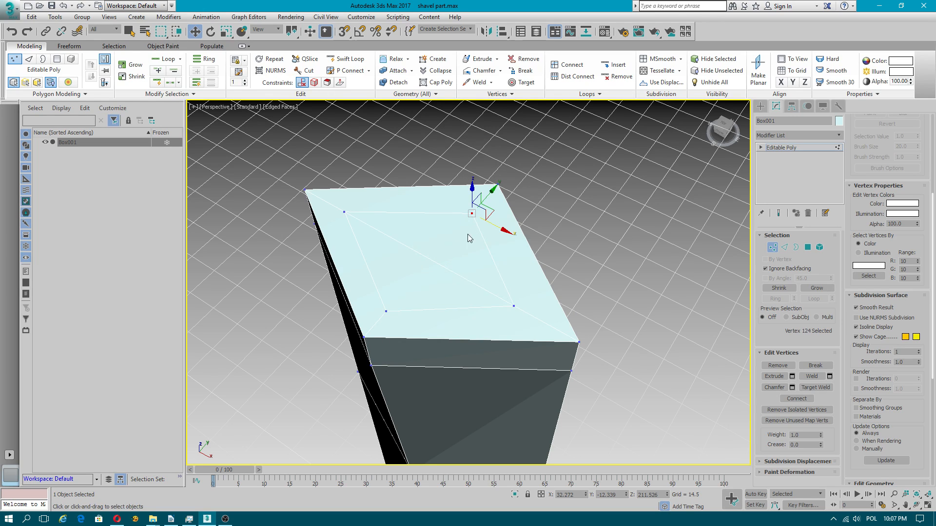
{"action": "left_click", "coordinate": [387, 311], "text": "ctrl"}
{"action": "right_click", "coordinate": [417, 304]}
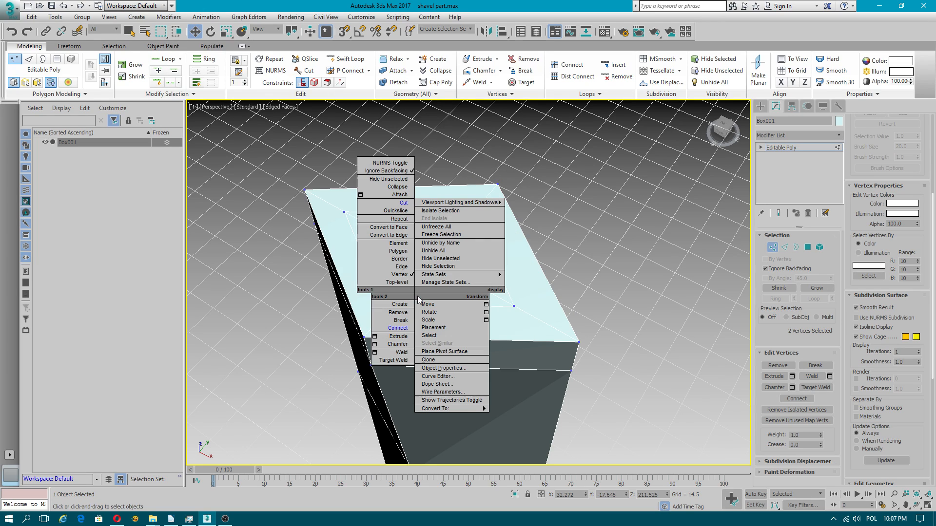
{"action": "left_click", "coordinate": [395, 329]}
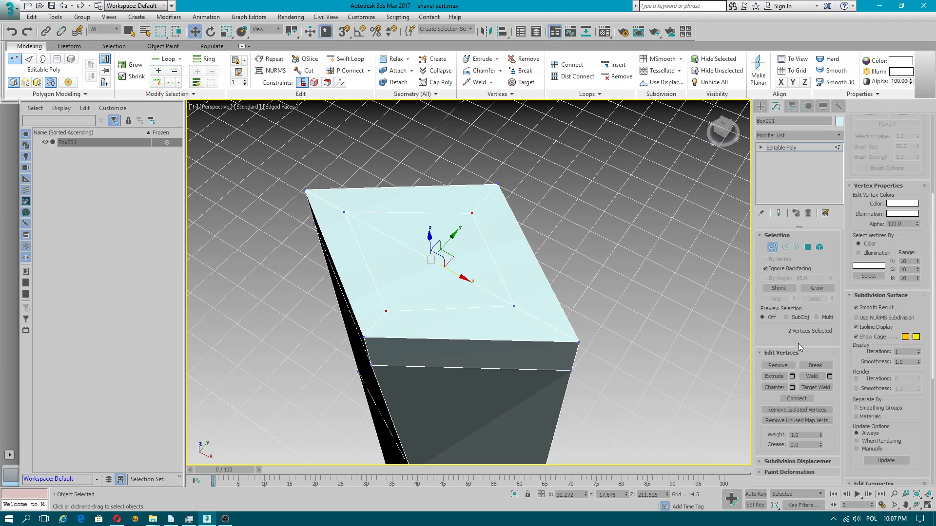
Step: Cut a second diagonal edge between the remaining two opposite vertices of the inner quad
{"action": "right_click", "coordinate": [648, 285]}
{"action": "left_click", "coordinate": [638, 192]}
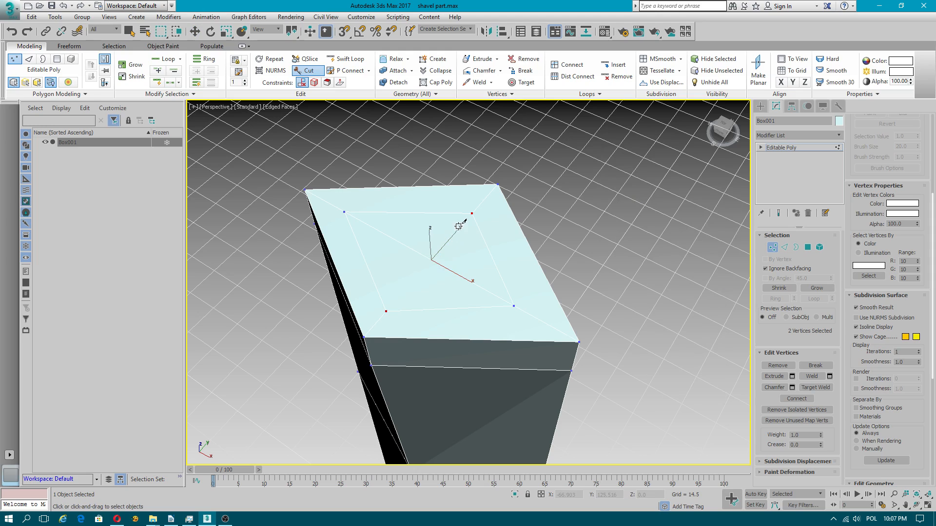
{"action": "left_click", "coordinate": [386, 311]}
{"action": "right_click", "coordinate": [452, 258]}
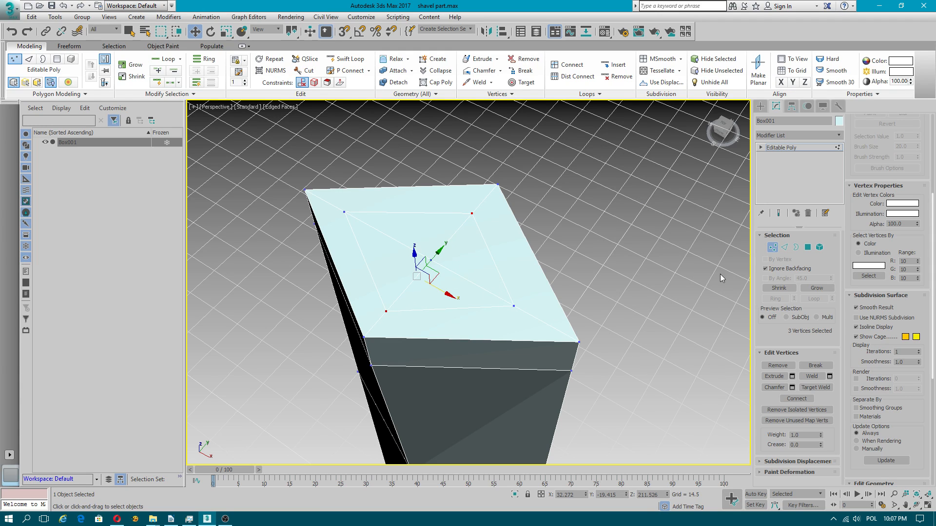
Step: Ring-select the four corner edges around the inner quad and connect them with a new edge loop
{"action": "left_click", "coordinate": [795, 248]}
{"action": "left_click", "coordinate": [532, 316]}
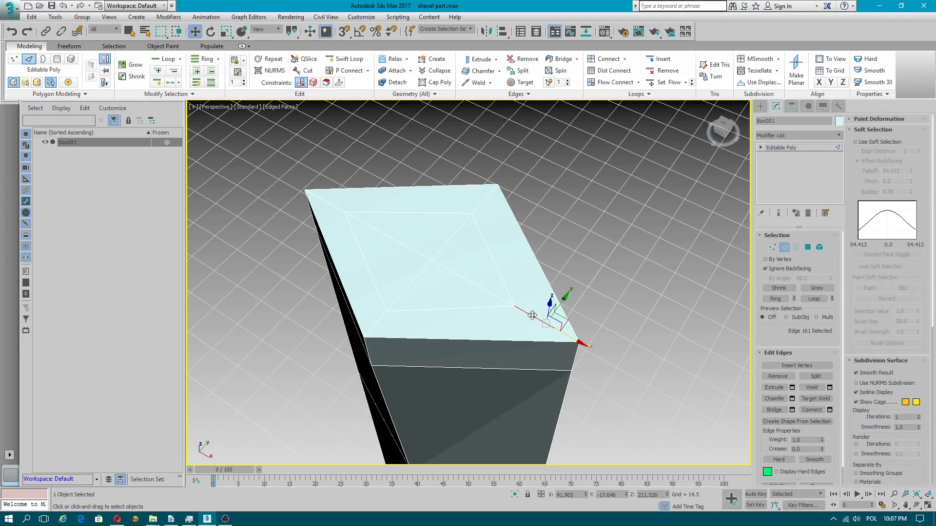
{"action": "left_click", "coordinate": [777, 298]}
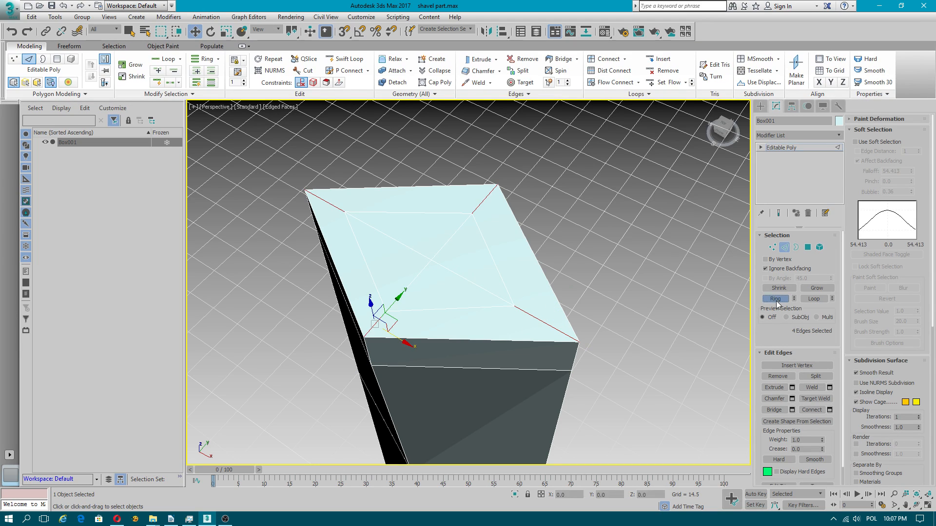
{"action": "left_click", "coordinate": [829, 409]}
{"action": "left_click", "coordinate": [473, 330]}
{"action": "scroll", "coordinate": [475, 336], "scroll_direction": "down", "scroll_amount": 10}
{"action": "middle_click_drag", "start_coordinate": [475, 337], "coordinate": [504, 312], "text": "alt"}
{"action": "left_click", "coordinate": [785, 247]}
Step: Try MSmooth on the whole object, inspect the post's top face and undo the smoothing
{"action": "middle_click_drag", "start_coordinate": [507, 262], "coordinate": [447, 361], "text": "alt"}
{"action": "scroll", "coordinate": [854, 415], "scroll_direction": "down", "scroll_amount": 5}
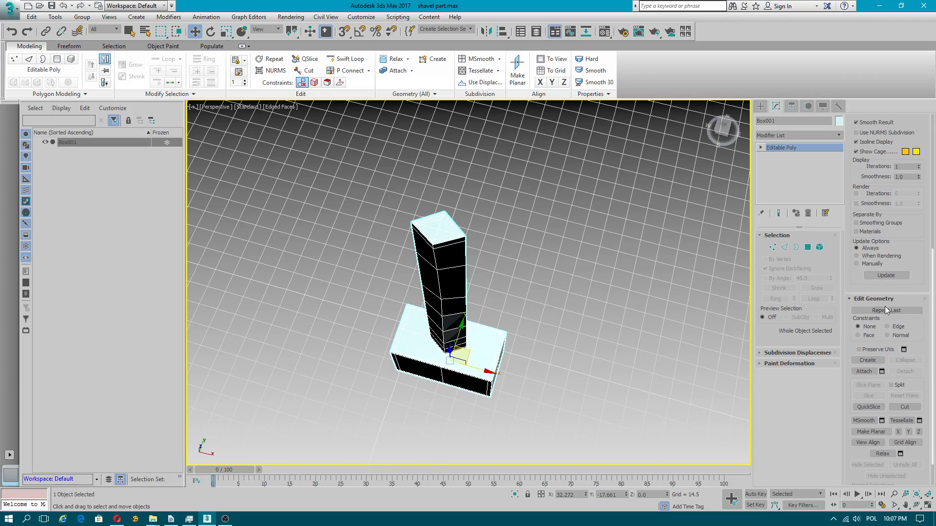
{"action": "left_click", "coordinate": [863, 421]}
{"action": "middle_click_drag", "start_coordinate": [536, 341], "coordinate": [423, 299], "text": "alt"}
{"action": "middle_click_drag", "start_coordinate": [427, 201], "coordinate": [441, 301]}
{"action": "scroll", "coordinate": [313, 186], "scroll_direction": "up", "scroll_amount": 4}
{"action": "scroll", "coordinate": [317, 187], "scroll_direction": "down", "scroll_amount": 3}
{"action": "scroll", "coordinate": [421, 317], "scroll_direction": "up", "scroll_amount": 3}
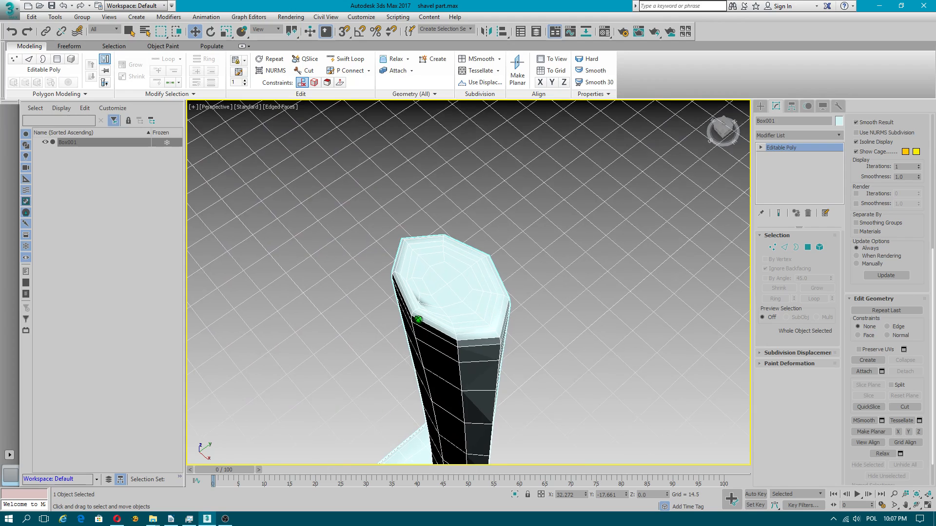
{"action": "scroll", "coordinate": [420, 318], "scroll_direction": "up", "scroll_amount": 2}
{"action": "key", "text": "ctrl+z"}
Step: Weld the stray vertex on the top face to the neighbouring inner corner vertex with a threshold of 4.407
{"action": "left_click", "coordinate": [772, 247]}
{"action": "left_click", "coordinate": [383, 327]}
{"action": "left_click_drag", "start_coordinate": [402, 310], "coordinate": [410, 305]}
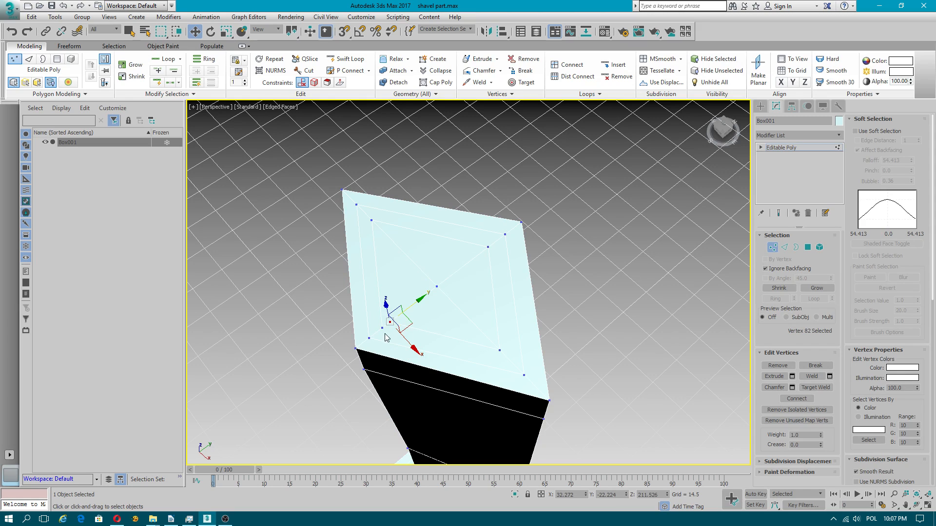
{"action": "left_click", "coordinate": [381, 329], "text": "ctrl"}
{"action": "left_click", "coordinate": [829, 376]}
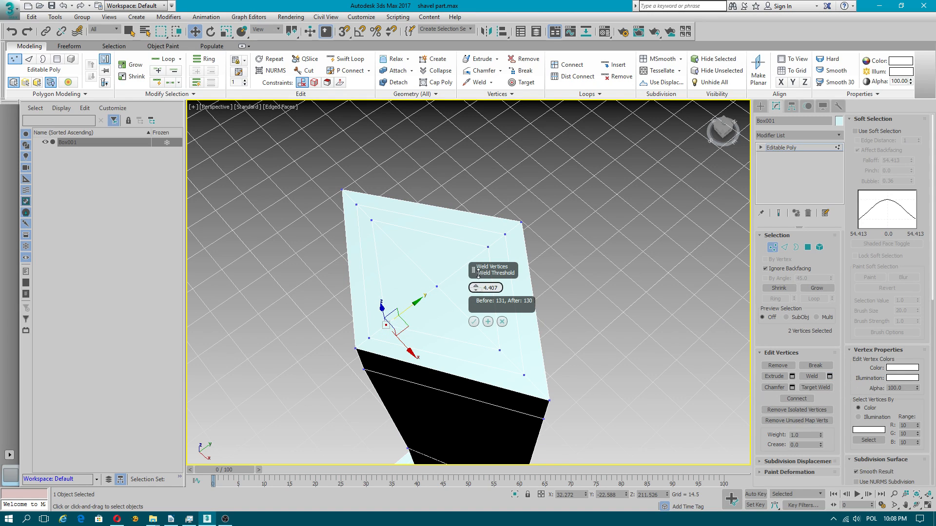
{"action": "left_click", "coordinate": [473, 321]}
{"action": "left_click", "coordinate": [772, 248]}
Step: Apply MeshSmooth to the whole object with a smoothness of 1.0
{"action": "middle_click_drag", "start_coordinate": [532, 273], "coordinate": [829, 367], "text": "alt"}
{"action": "scroll", "coordinate": [854, 324], "scroll_direction": "down", "scroll_amount": 5}
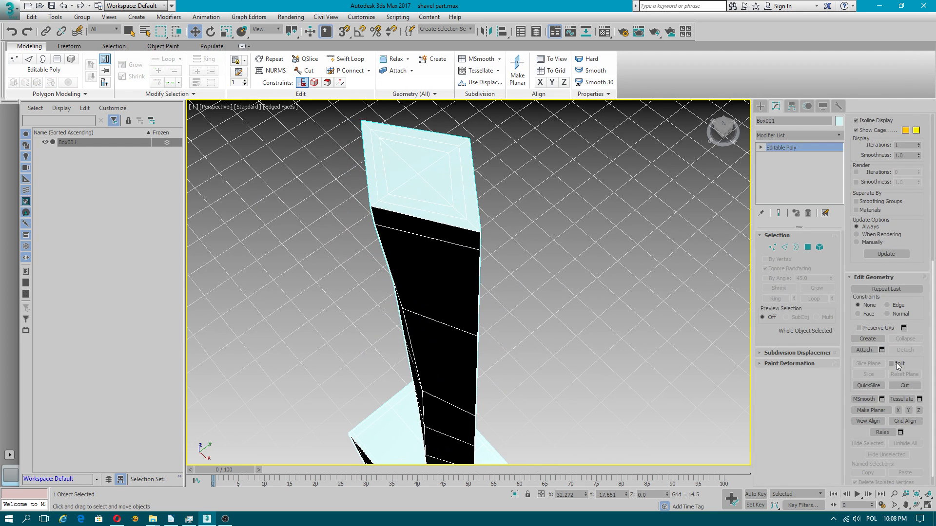
{"action": "left_click", "coordinate": [882, 400]}
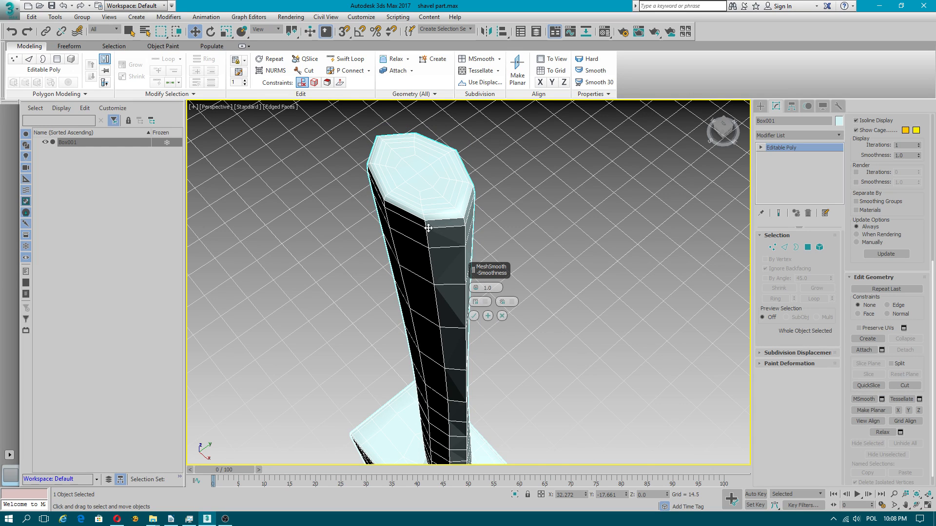
{"action": "middle_click_drag", "start_coordinate": [492, 384], "coordinate": [536, 351], "text": "alt"}
{"action": "scroll", "coordinate": [575, 379], "scroll_direction": "down", "scroll_amount": 5}
{"action": "middle_click_drag", "start_coordinate": [585, 299], "coordinate": [721, 346], "text": "alt"}
{"action": "scroll", "coordinate": [561, 309], "scroll_direction": "up", "scroll_amount": 4}
{"action": "scroll", "coordinate": [560, 345], "scroll_direction": "up", "scroll_amount": 1}
{"action": "left_click", "coordinate": [473, 316]}
Step: Preview the whole object with NURMS subdivision and turn the subdivision off again
{"action": "scroll", "coordinate": [852, 315], "scroll_direction": "up", "scroll_amount": 5}
{"action": "left_click", "coordinate": [856, 278]}
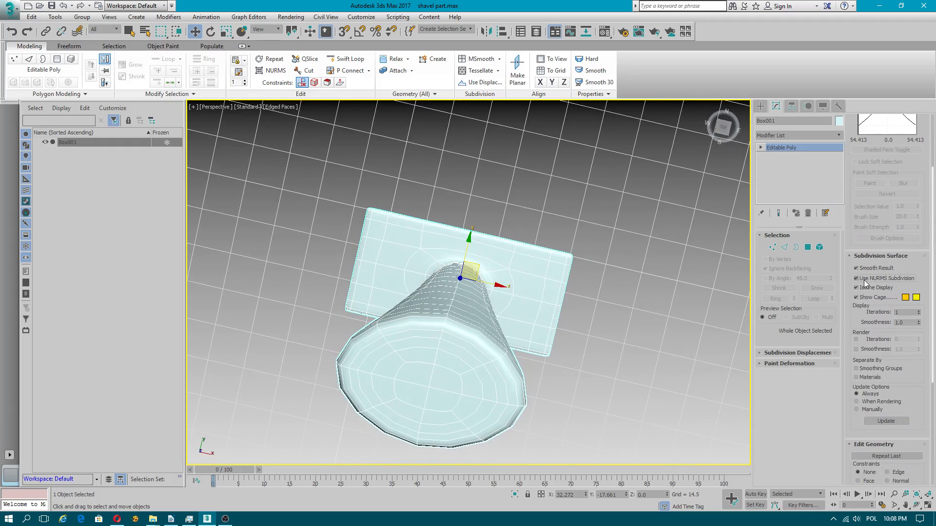
{"action": "middle_click_drag", "start_coordinate": [569, 314], "coordinate": [548, 251], "text": "alt"}
{"action": "middle_click_drag", "start_coordinate": [460, 247], "coordinate": [515, 227], "text": "alt"}
{"action": "scroll", "coordinate": [478, 341], "scroll_direction": "down", "scroll_amount": 4}
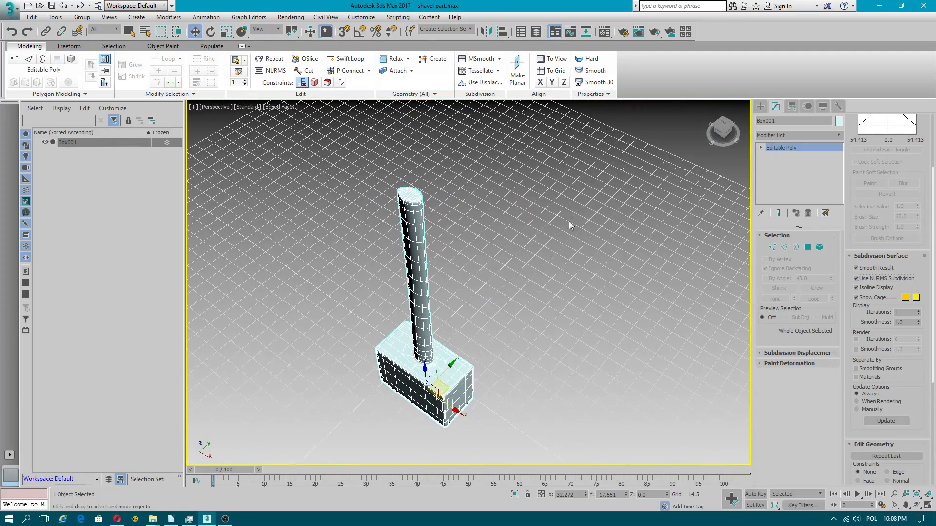
{"action": "left_click", "coordinate": [856, 278]}
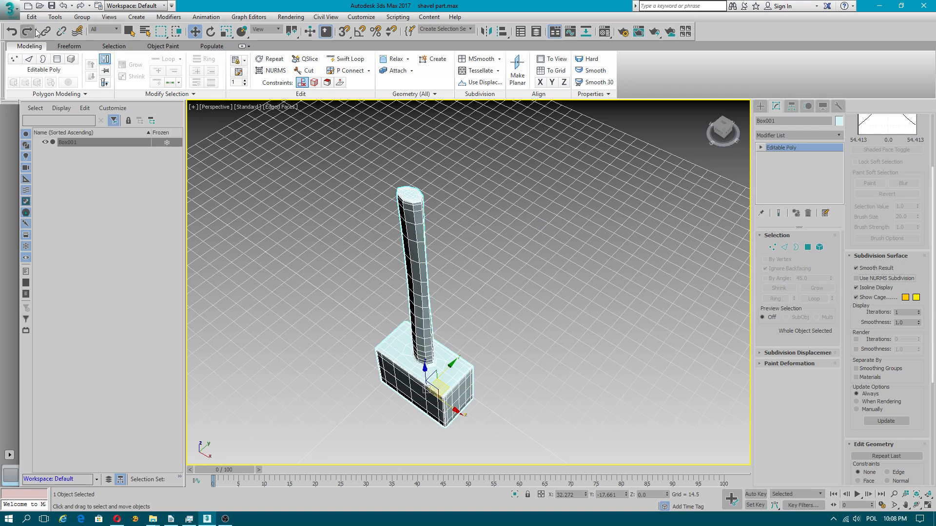
Step: Save the scene as a new file named hammer.max in the 3ds max 2017 projects folder
{"action": "left_click", "coordinate": [9, 8]}
{"action": "left_click", "coordinate": [28, 122]}
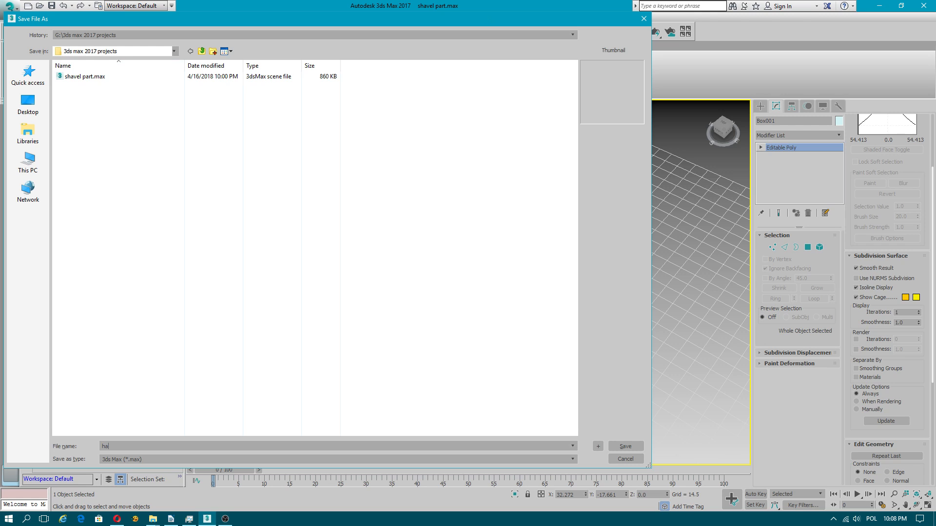
{"action": "left_click", "coordinate": [625, 447]}
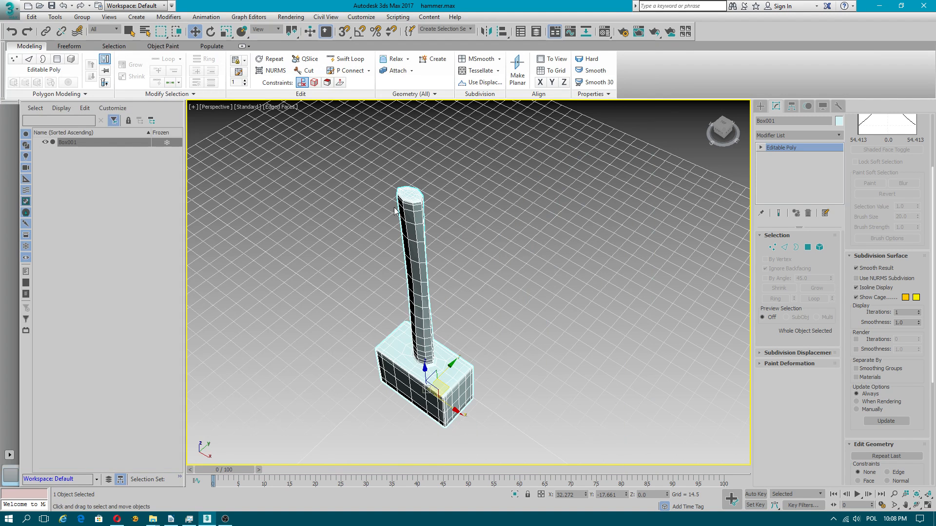
Step: Minimize the modeling ribbon to enlarge the viewport and view the hammer from below
{"action": "middle_click_drag", "start_coordinate": [386, 337], "coordinate": [407, 388], "text": "alt"}
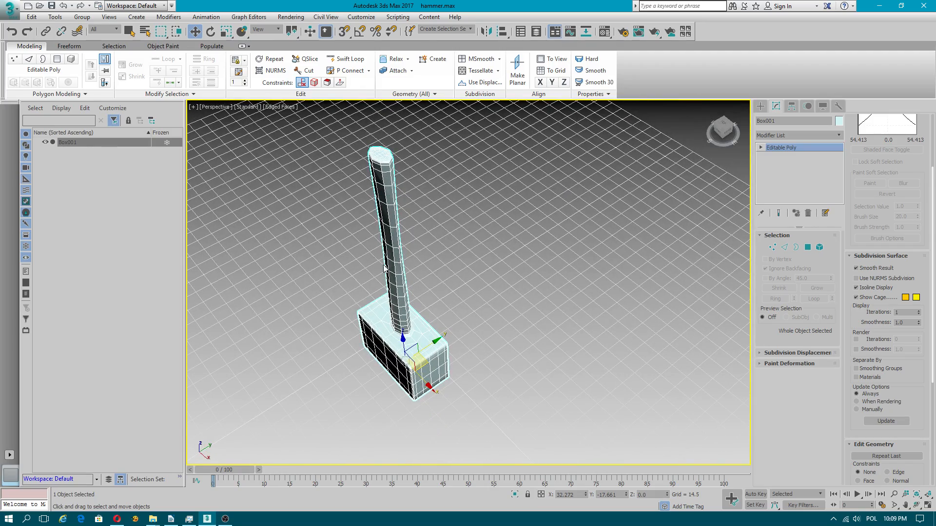
{"action": "left_click", "coordinate": [241, 47]}
{"action": "middle_click_drag", "start_coordinate": [395, 170], "coordinate": [413, 176], "text": "alt"}
{"action": "scroll", "coordinate": [315, 151], "scroll_direction": "up", "scroll_amount": 3}
{"action": "middle_click_drag", "start_coordinate": [354, 186], "coordinate": [425, 215]}
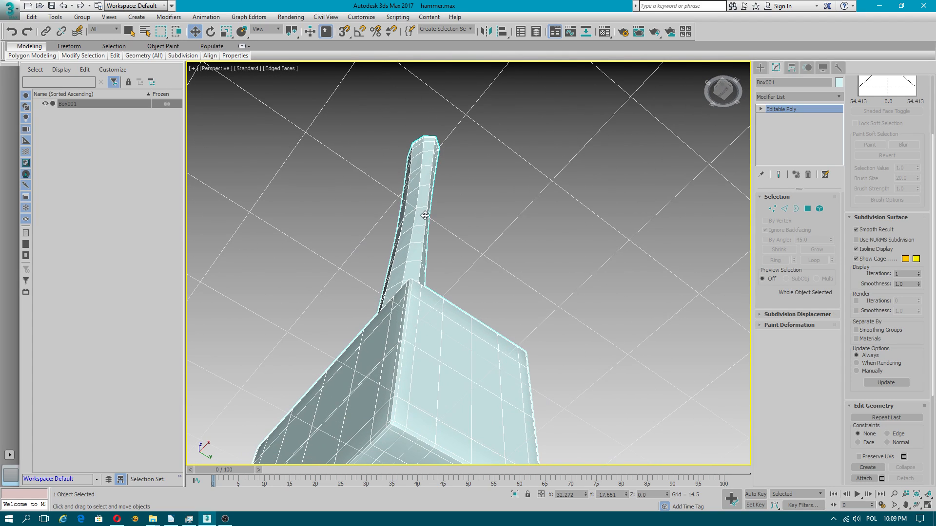
Step: Add a Smooth modifier with Auto Smooth and Prevent Indirect Smoothing enabled and a threshold of 47.8
{"action": "left_click", "coordinate": [839, 98]}
{"action": "left_click_drag", "start_coordinate": [839, 117], "coordinate": [832, 327]}
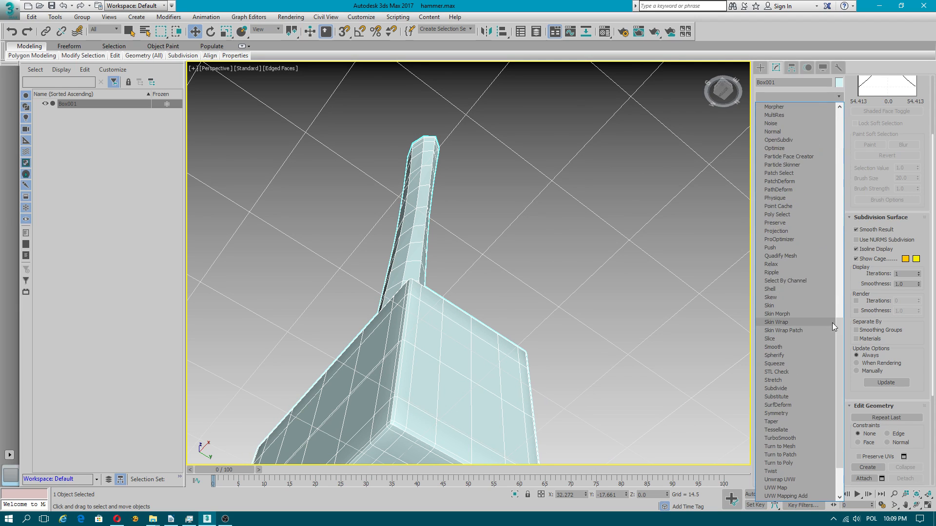
{"action": "left_click", "coordinate": [788, 347]}
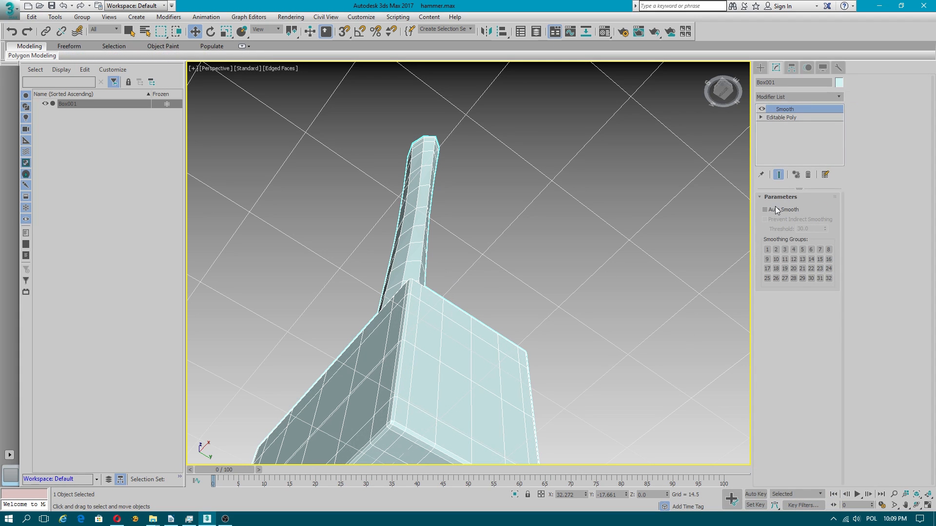
{"action": "left_click", "coordinate": [776, 210]}
{"action": "left_click", "coordinate": [778, 220]}
{"action": "left_click_drag", "start_coordinate": [825, 227], "coordinate": [819, 141]}
Step: Convert the smoothed hammer to an editable poly
{"action": "middle_click_drag", "start_coordinate": [499, 266], "coordinate": [483, 282], "text": "alt"}
{"action": "right_click", "coordinate": [498, 252]}
{"action": "mouse_move", "coordinate": [488, 369]}
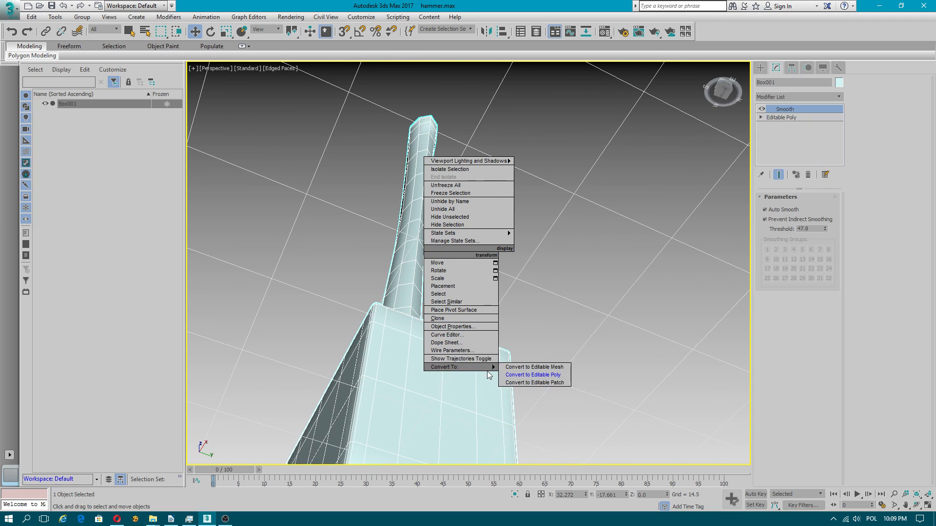
{"action": "left_click", "coordinate": [516, 374]}
Step: Select the hammer's whole element, assign it smoothing group 8 and leave element editing
{"action": "scroll", "coordinate": [870, 283], "scroll_direction": "down", "scroll_amount": 5}
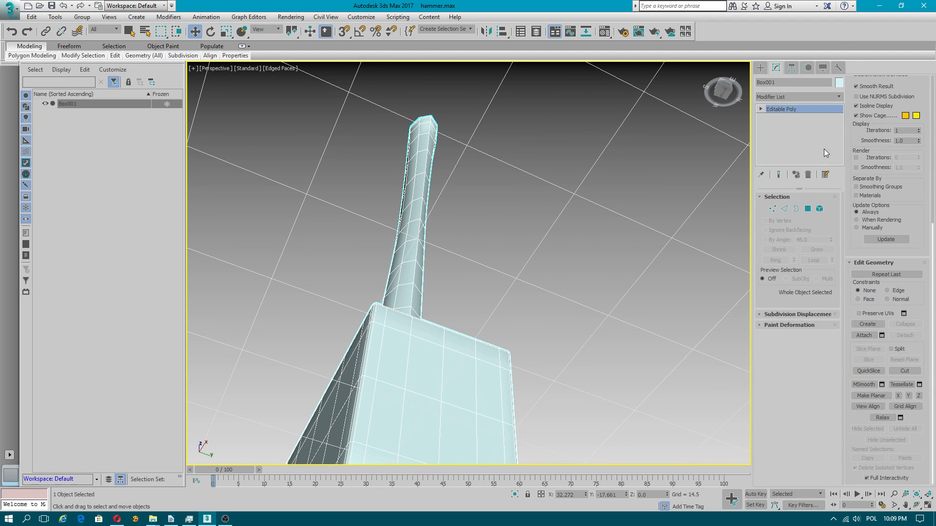
{"action": "left_click", "coordinate": [820, 208]}
{"action": "left_click", "coordinate": [422, 339]}
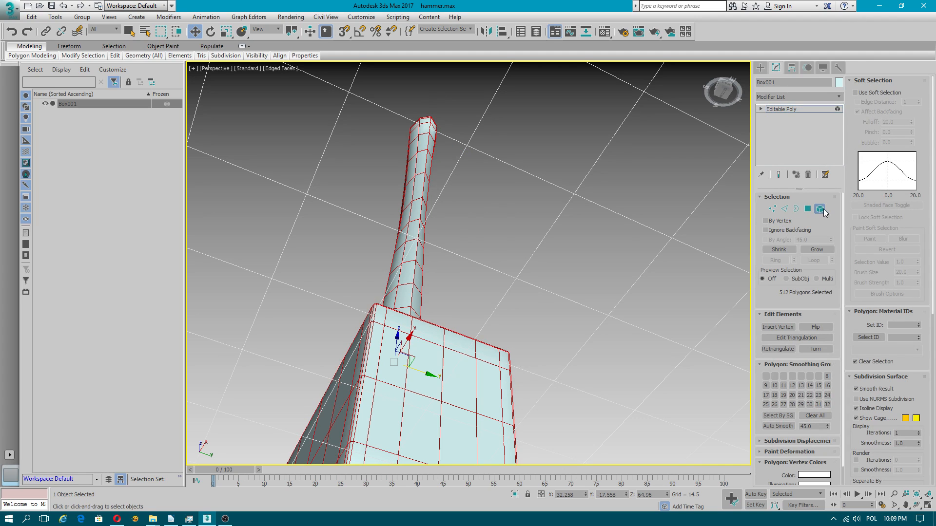
{"action": "left_click", "coordinate": [826, 378]}
{"action": "middle_click_drag", "start_coordinate": [404, 252], "coordinate": [439, 229], "text": "alt"}
{"action": "key", "text": "5"}
{"action": "middle_click_drag", "start_coordinate": [478, 190], "coordinate": [613, 242], "text": "alt"}
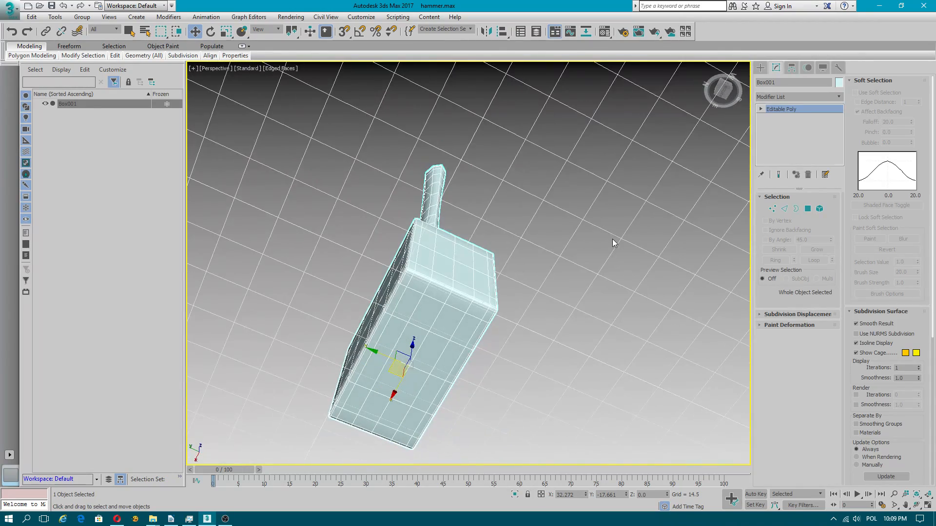
{"action": "left_click", "coordinate": [224, 518]}
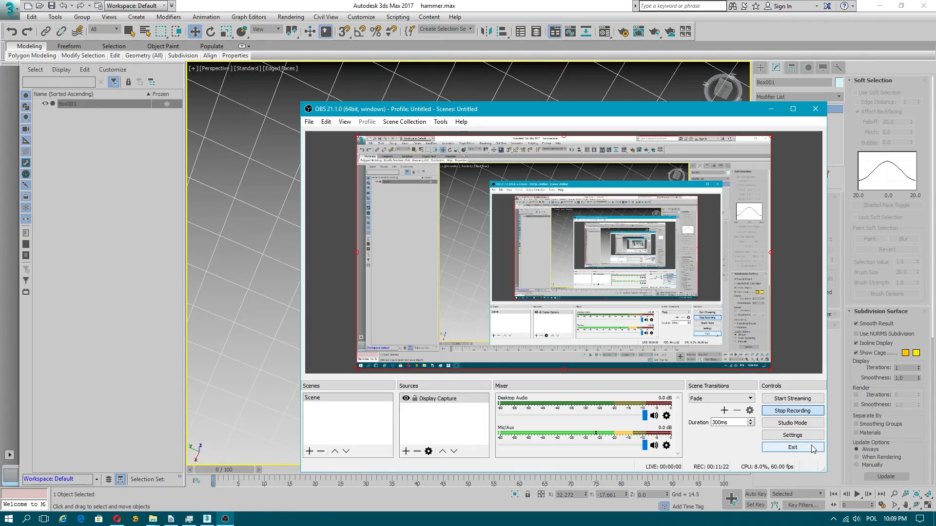
{"action": "left_click", "coordinate": [461, 122]}
{"action": "left_click", "coordinate": [492, 186]}
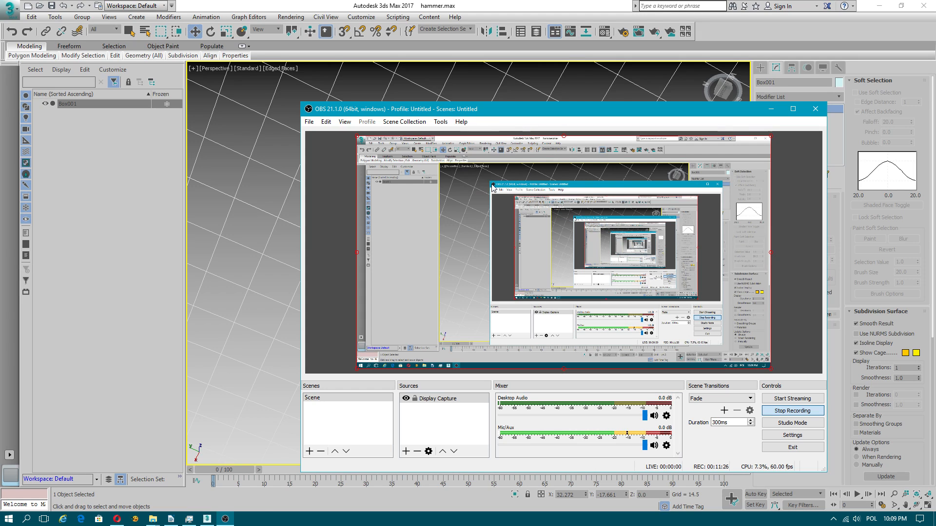